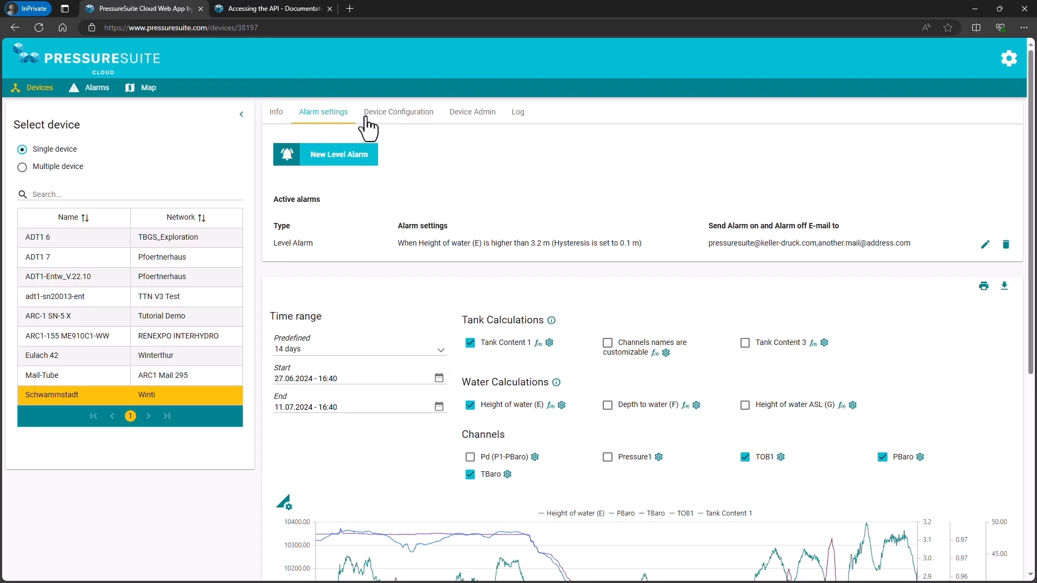
# Review the Schwammstadt device's configuration sections: Hardware, Measurement, Cellular Communication, FTP and Information Message.
pyautogui.click(365, 115)
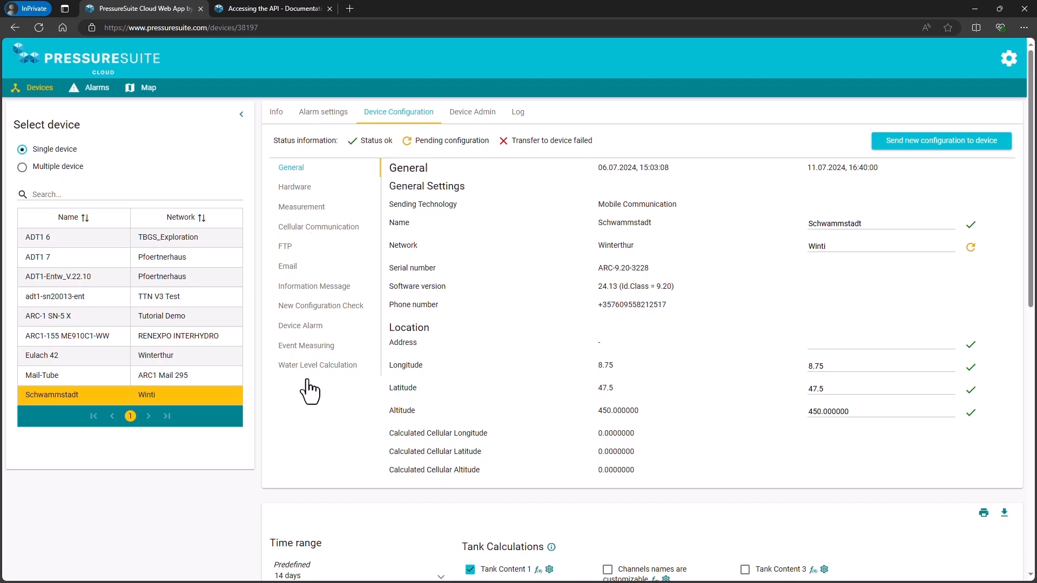
pyautogui.click(296, 188)
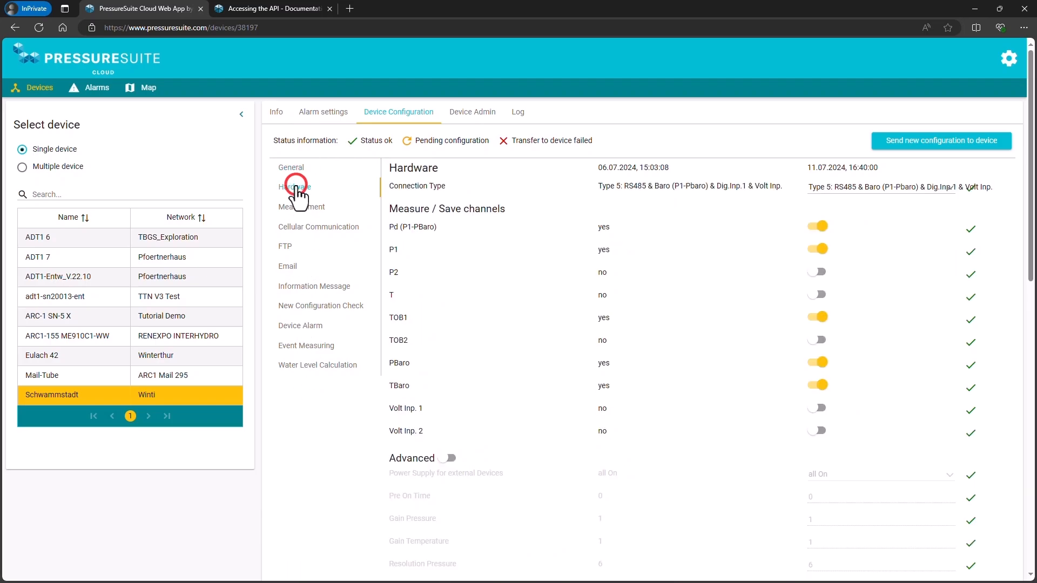
pyautogui.click(302, 214)
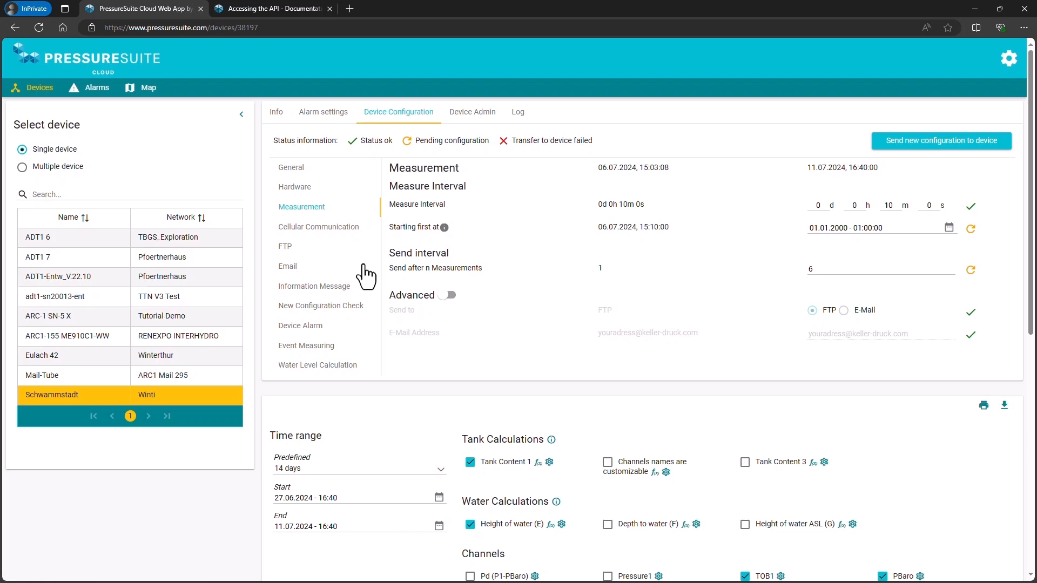
pyautogui.click(299, 227)
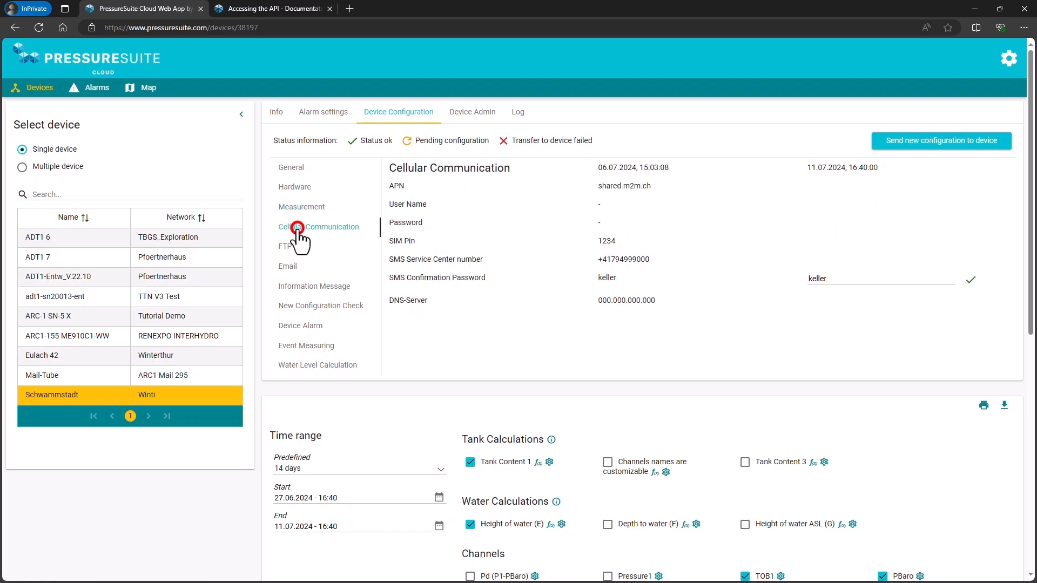
pyautogui.click(289, 247)
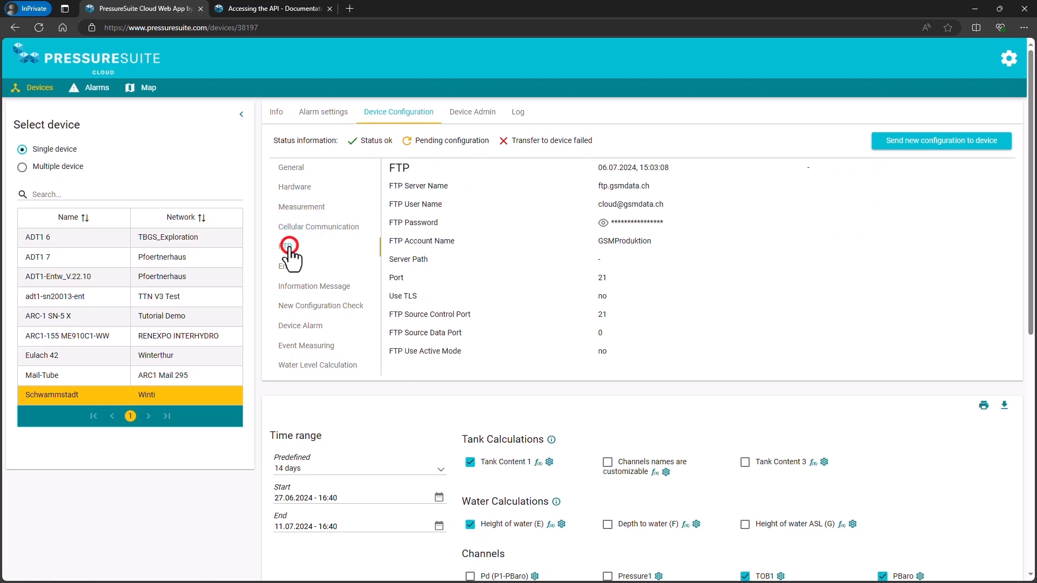
pyautogui.click(296, 287)
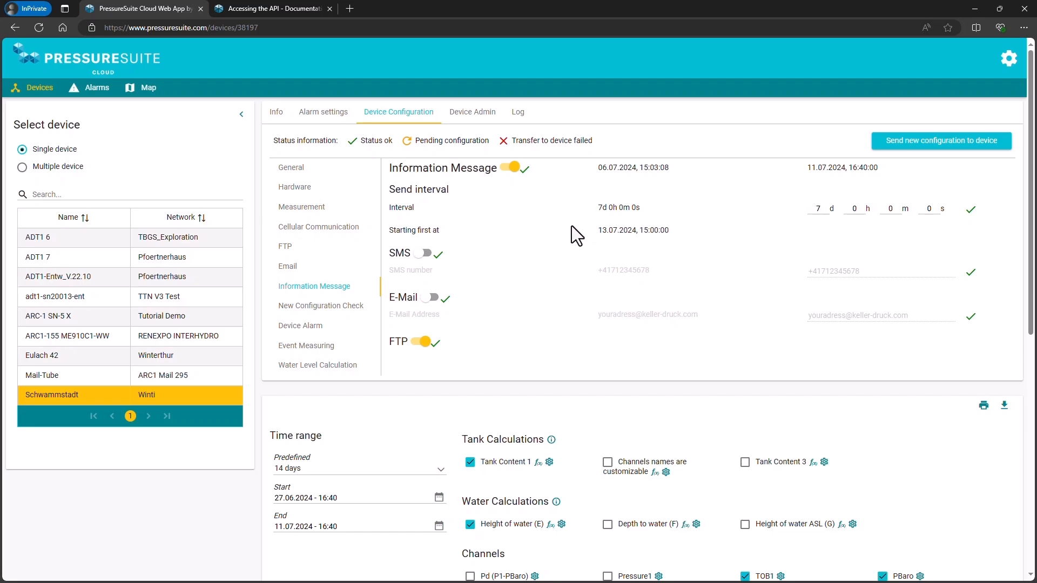
# Set the New Configuration Check interval to 0 days 12 hours and send the new configuration to the device.
pyautogui.click(297, 306)
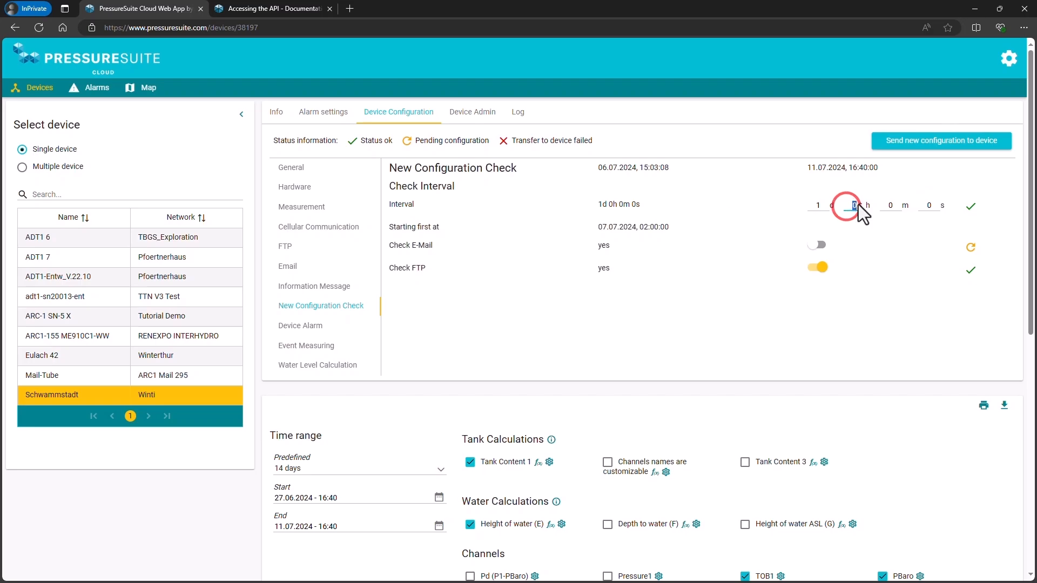
pyautogui.write('12')
pyautogui.click(815, 207)
pyautogui.click(886, 141)
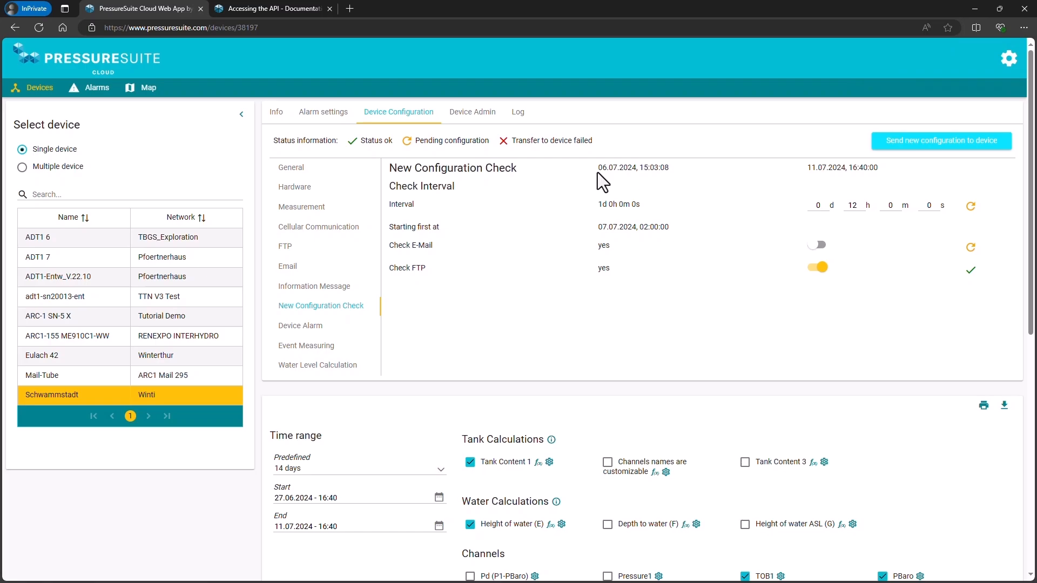
# Examine the timestamps of the current and new configuration columns, and return to the General configuration section.
pyautogui.moveTo(598, 168); pyautogui.dragTo(672, 170)
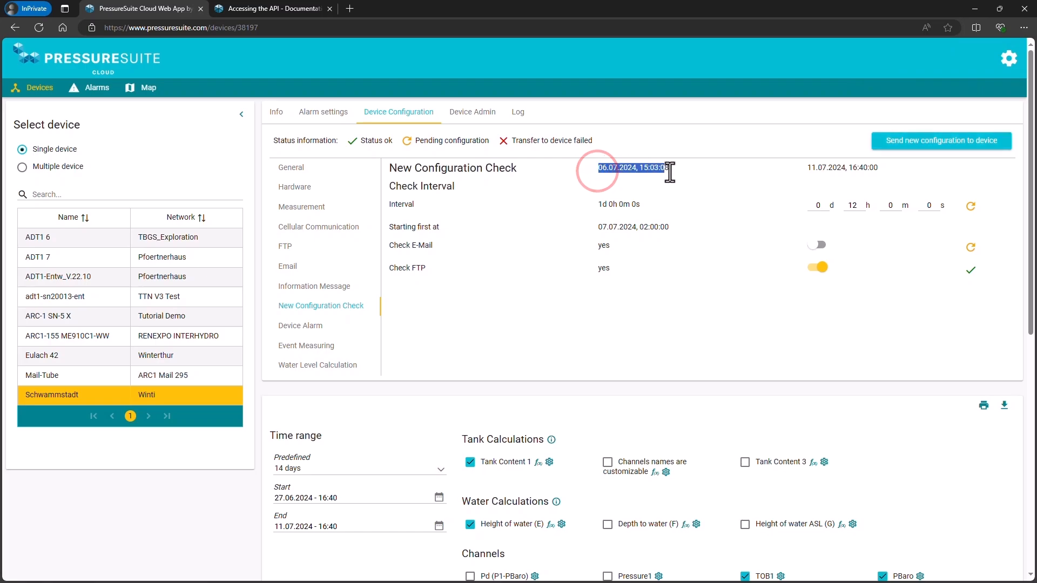
pyautogui.click(727, 184)
pyautogui.moveTo(805, 169); pyautogui.dragTo(889, 171)
pyautogui.click(897, 172)
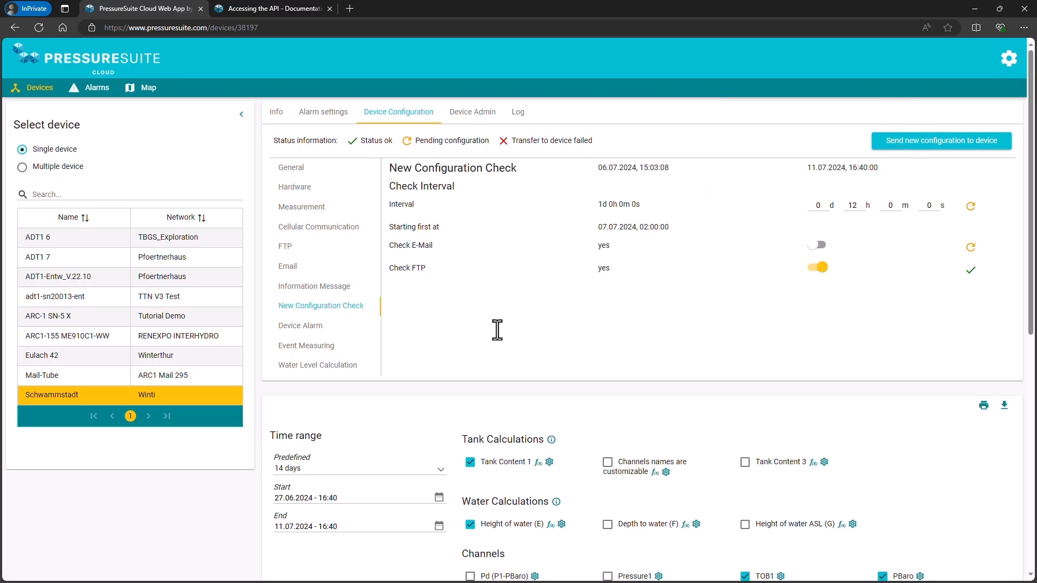
pyautogui.click(313, 168)
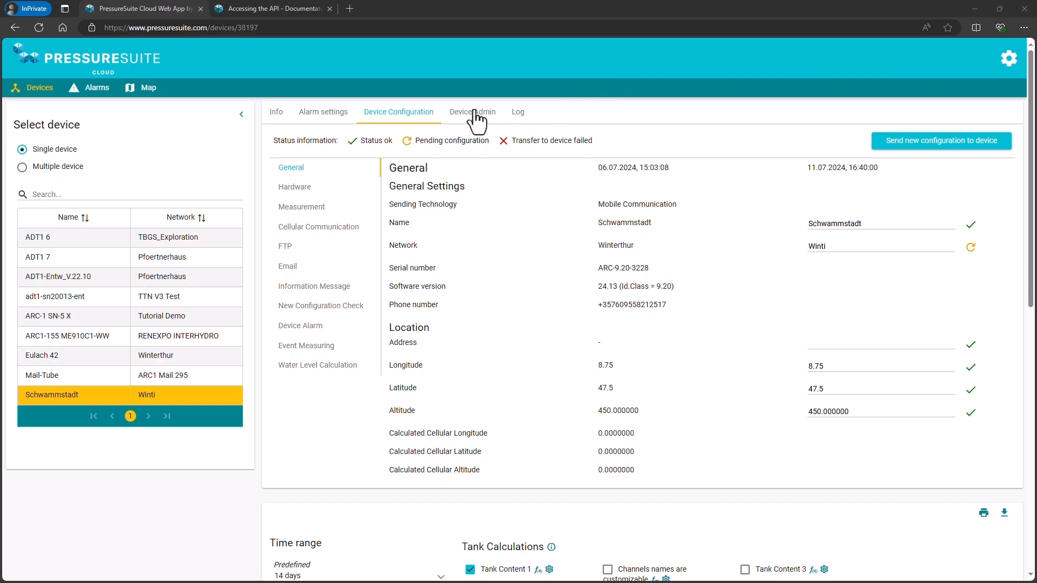
# Open the device's administration commands and read which user role may execute them.
pyautogui.click(475, 121)
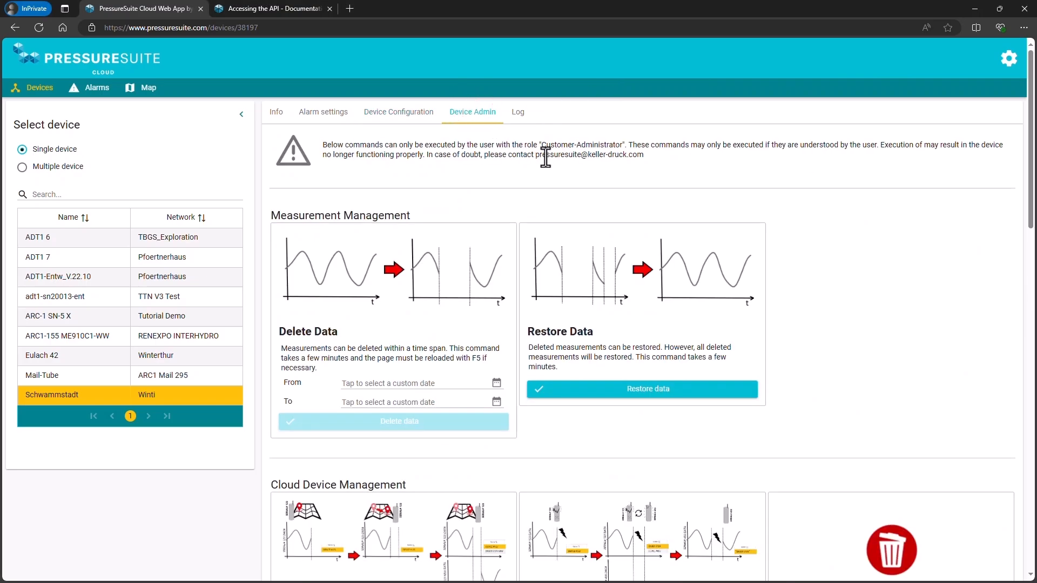
pyautogui.moveTo(524, 143); pyautogui.dragTo(625, 147)
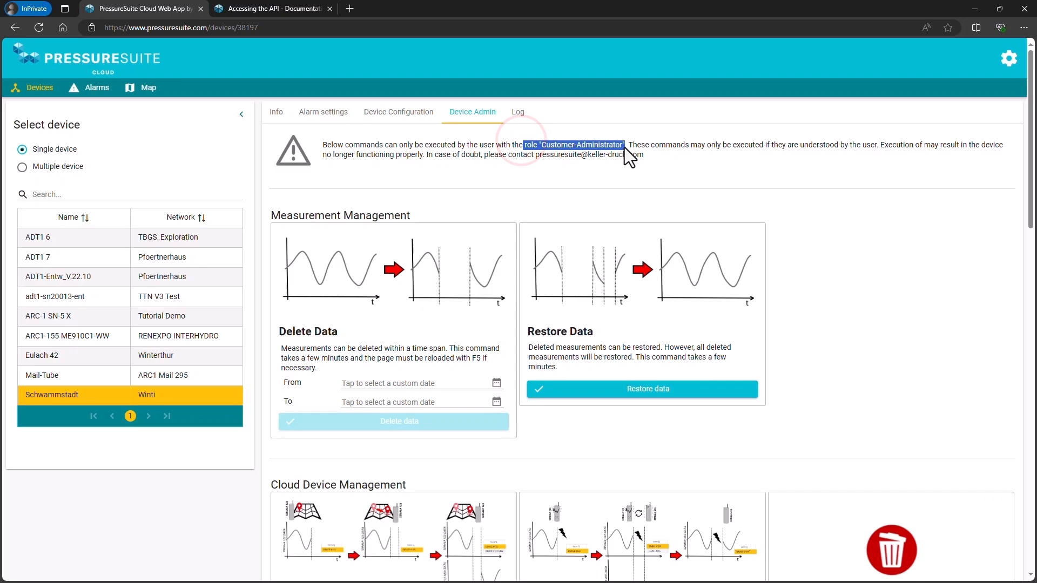
pyautogui.click(667, 162)
# Review the measurement, cloud device and remote device management commands, including Delete Data and Request Missing Measurement.
pyautogui.scroll(-2, 667, 160)
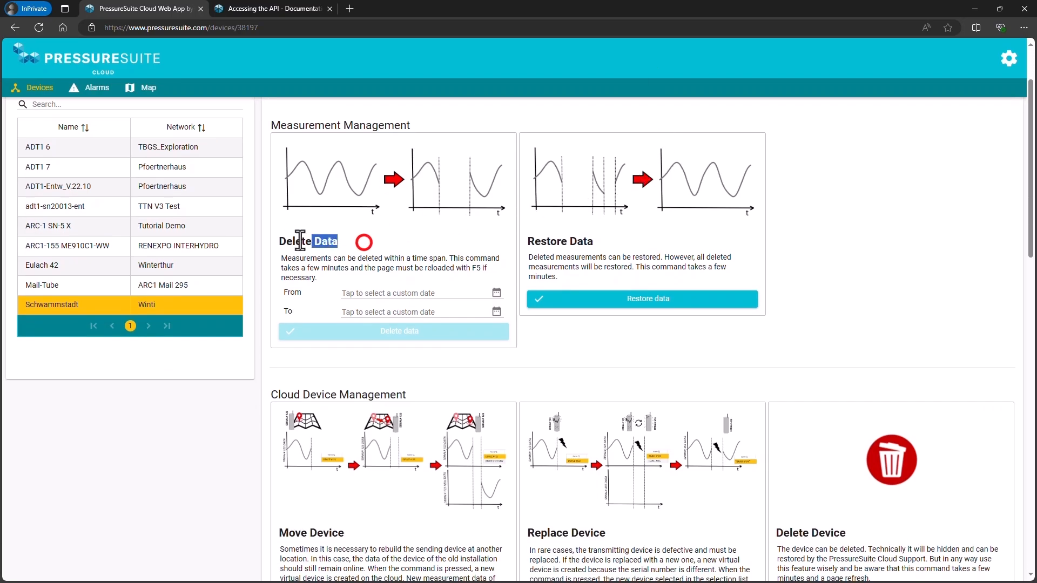
pyautogui.moveTo(300, 239); pyautogui.dragTo(278, 238)
pyautogui.click(374, 241)
pyautogui.scroll(-2, 374, 241)
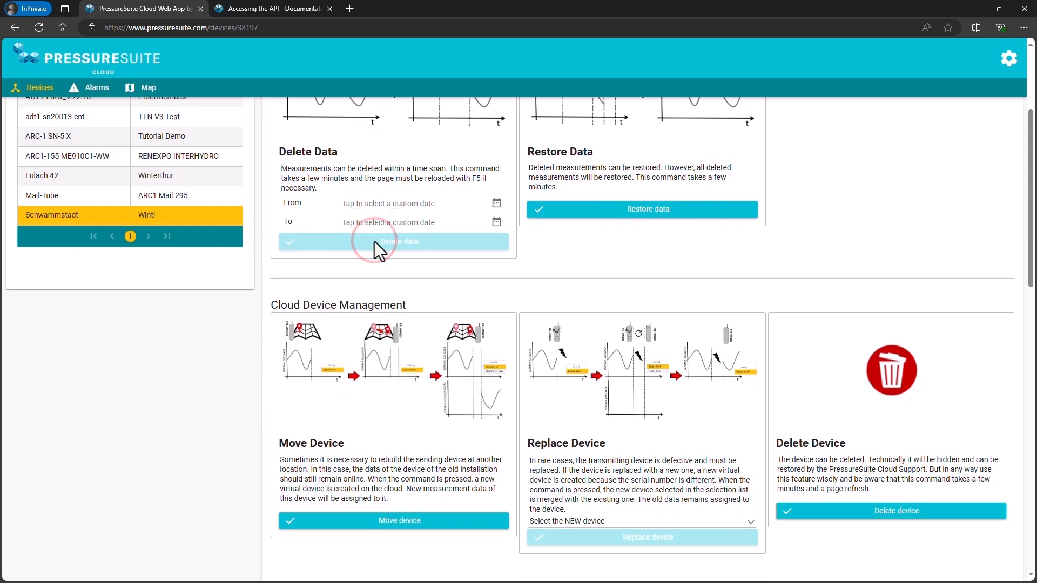
pyautogui.scroll(-8, 374, 241)
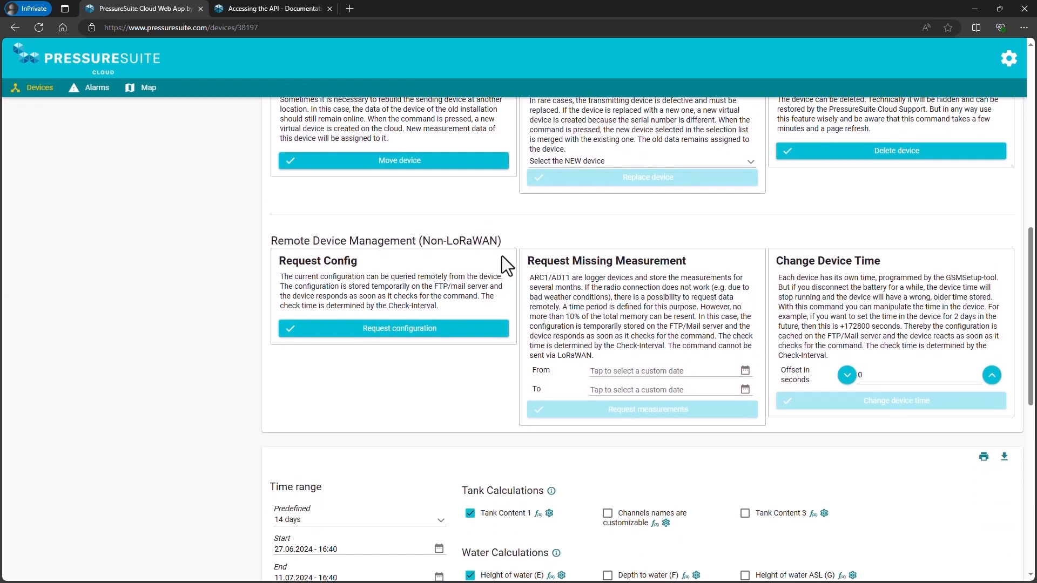
pyautogui.moveTo(527, 258); pyautogui.dragTo(704, 261)
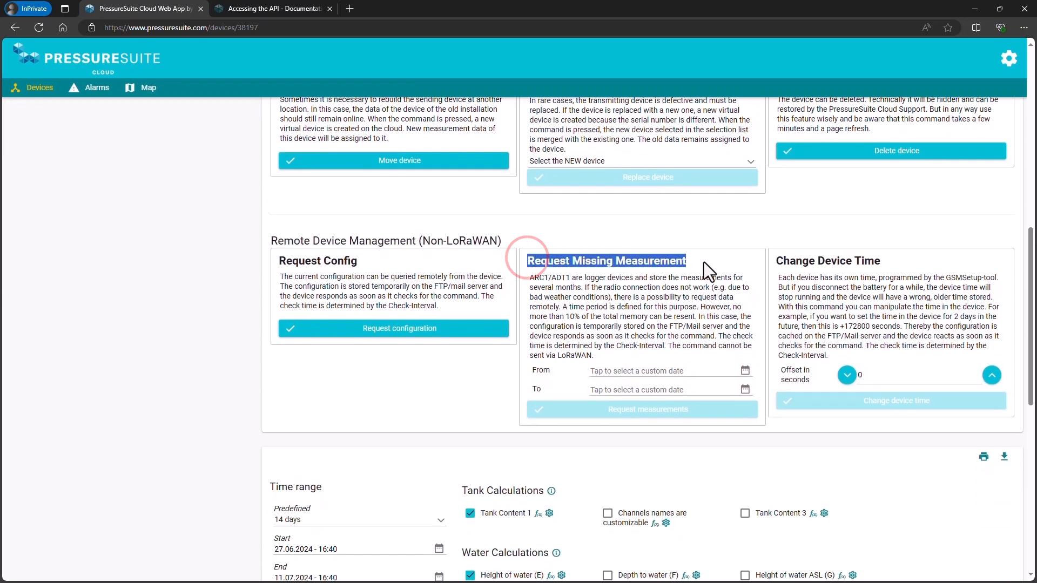
pyautogui.click(601, 282)
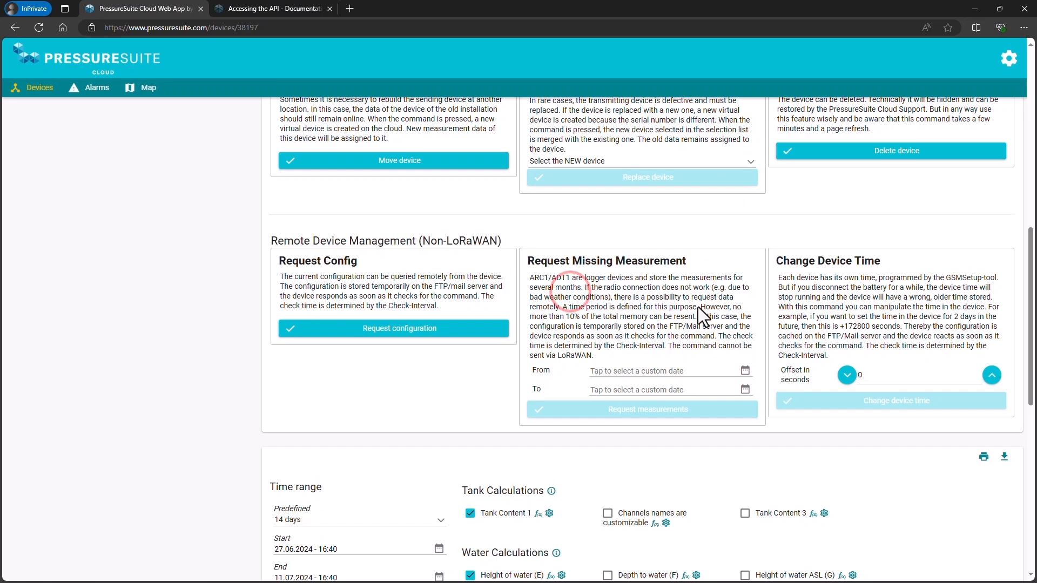
pyautogui.scroll(10, 875, 326)
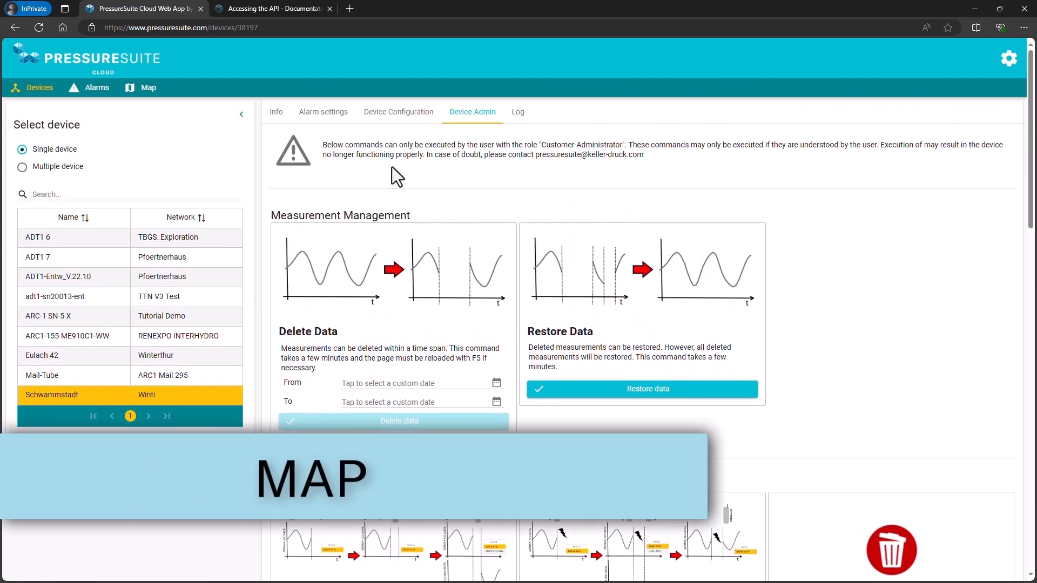
# Show the device map, zoom in on Winterthur and display the measured values of the Schwammstadt marker.
pyautogui.click(150, 90)
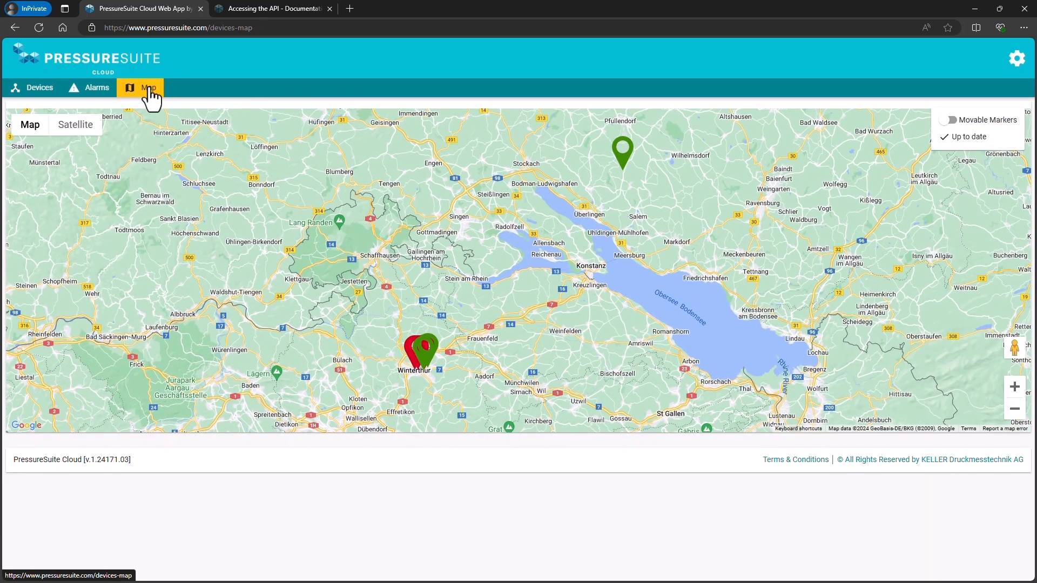
pyautogui.moveTo(380, 387); pyautogui.dragTo(532, 247)
pyautogui.scroll(6, 531, 247)
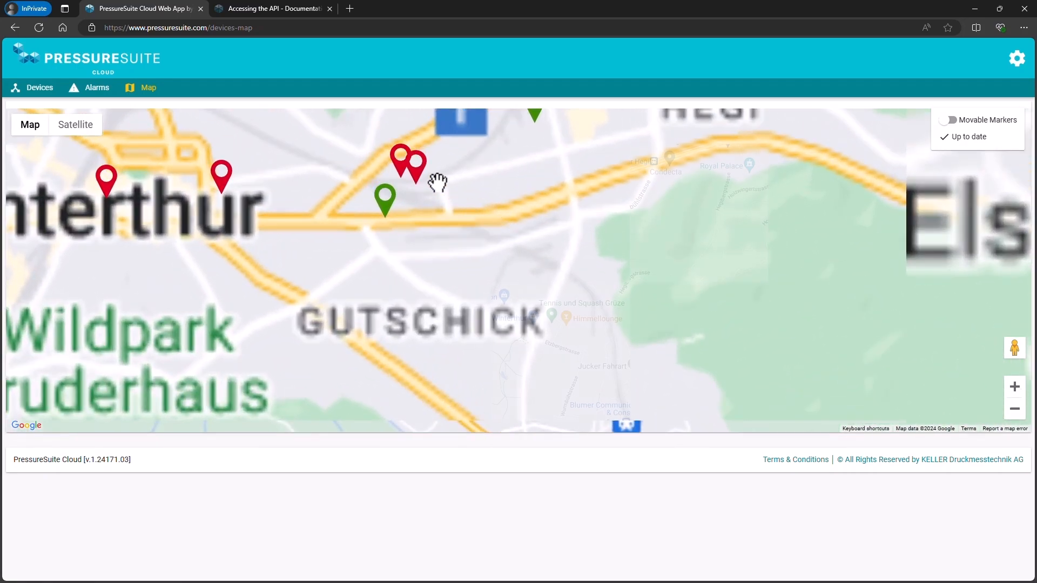
pyautogui.click(420, 182)
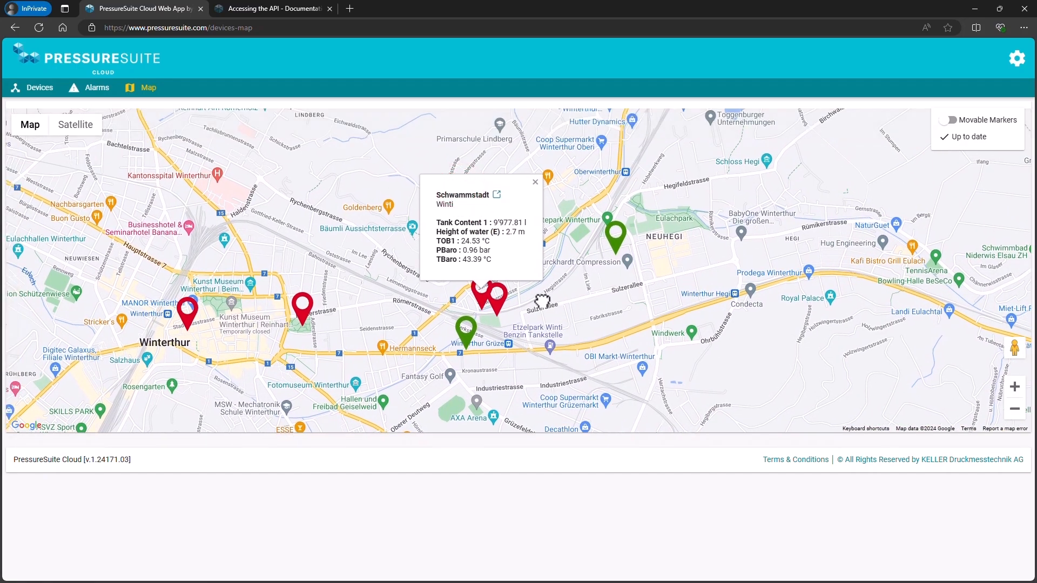
pyautogui.click(498, 195)
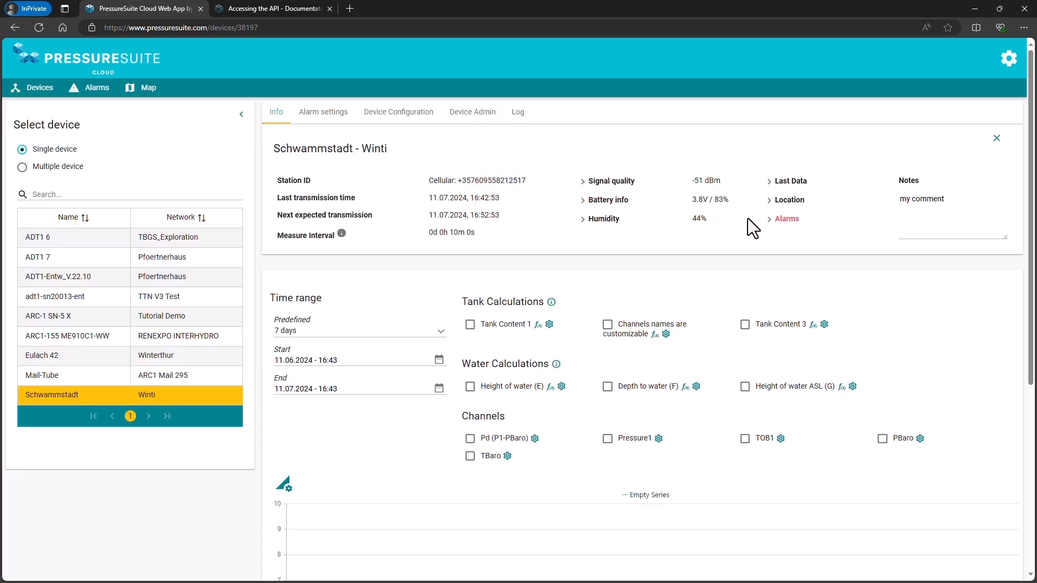
pyautogui.click(771, 222)
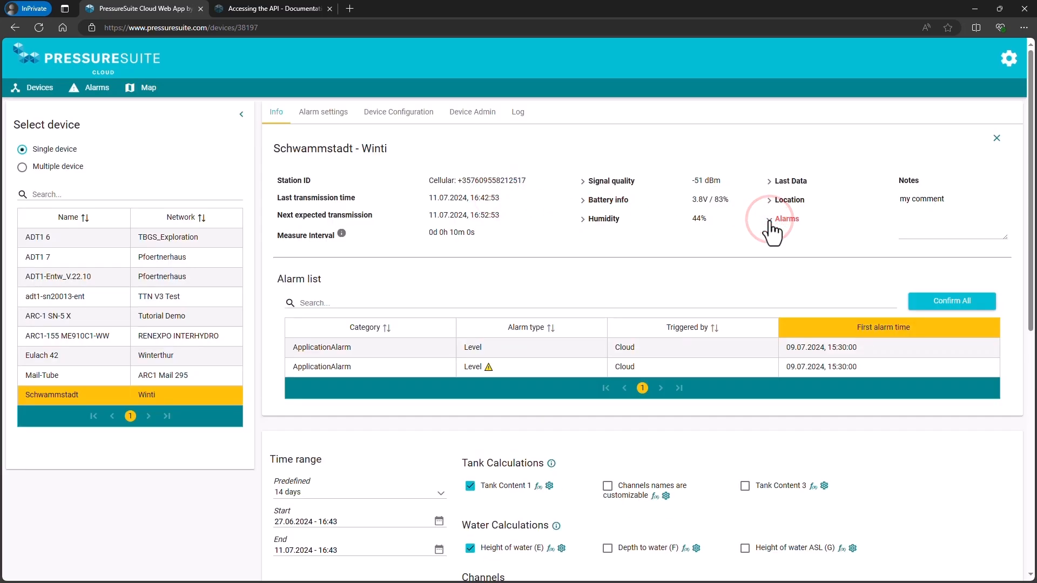
pyautogui.click(429, 369)
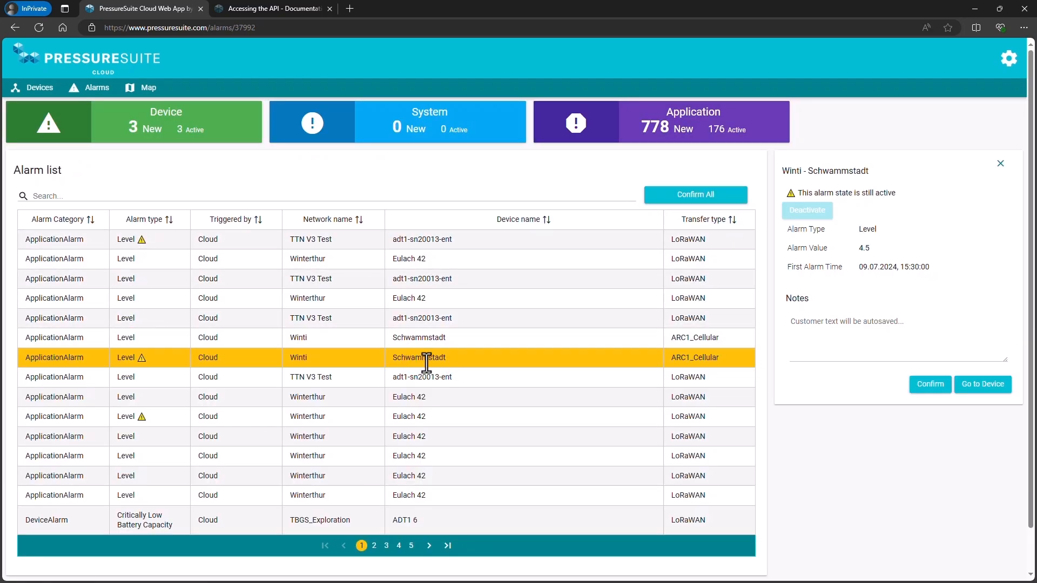
# Return to the device map around Winterthur and enable Movable Markers.
pyautogui.click(143, 90)
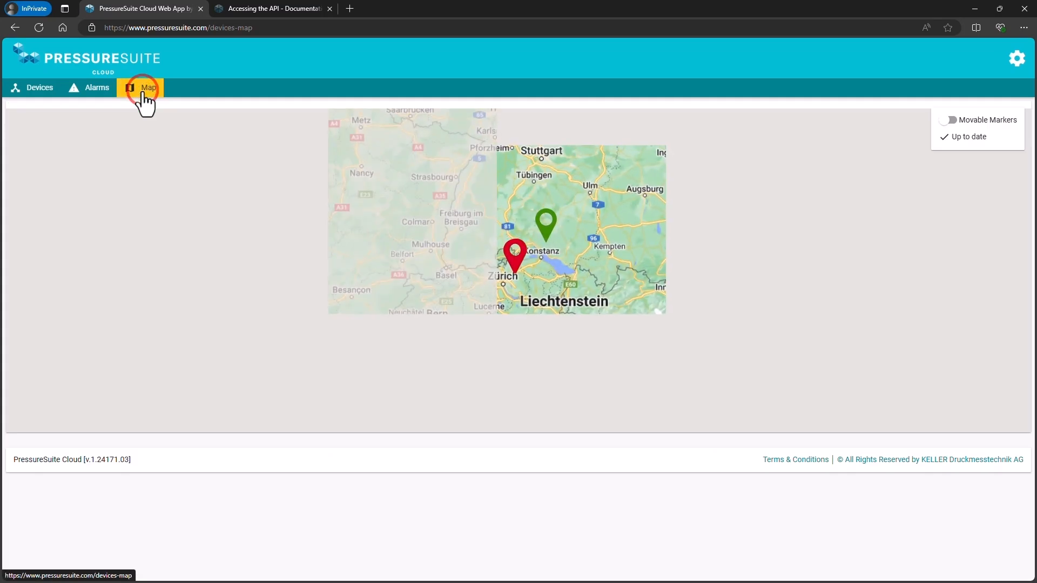
pyautogui.moveTo(222, 317); pyautogui.dragTo(392, 207)
pyautogui.scroll(3, 584, 233)
pyautogui.moveTo(632, 352); pyautogui.dragTo(604, 207)
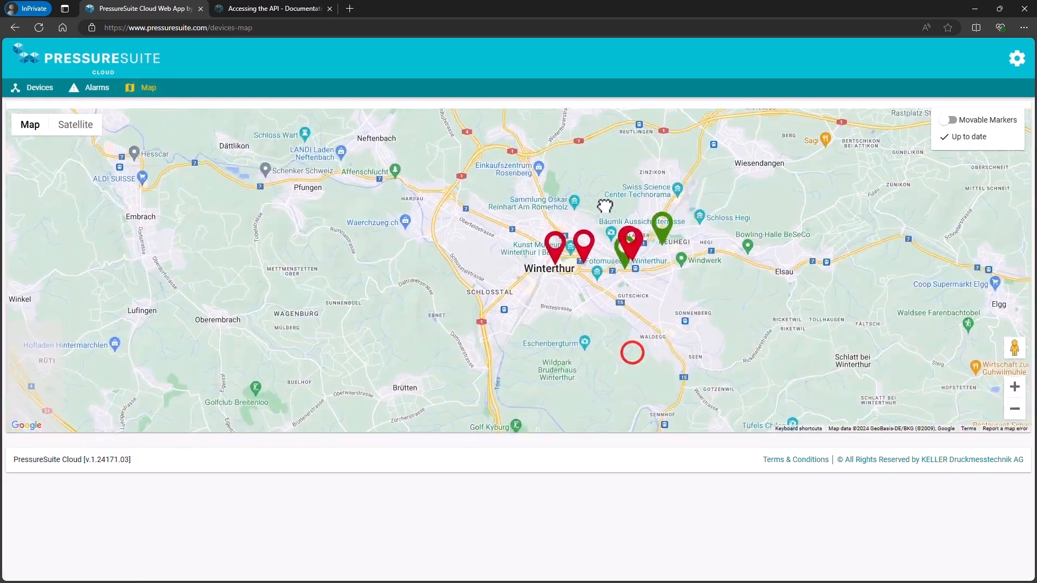
pyautogui.scroll(2, 605, 211)
pyautogui.click(946, 120)
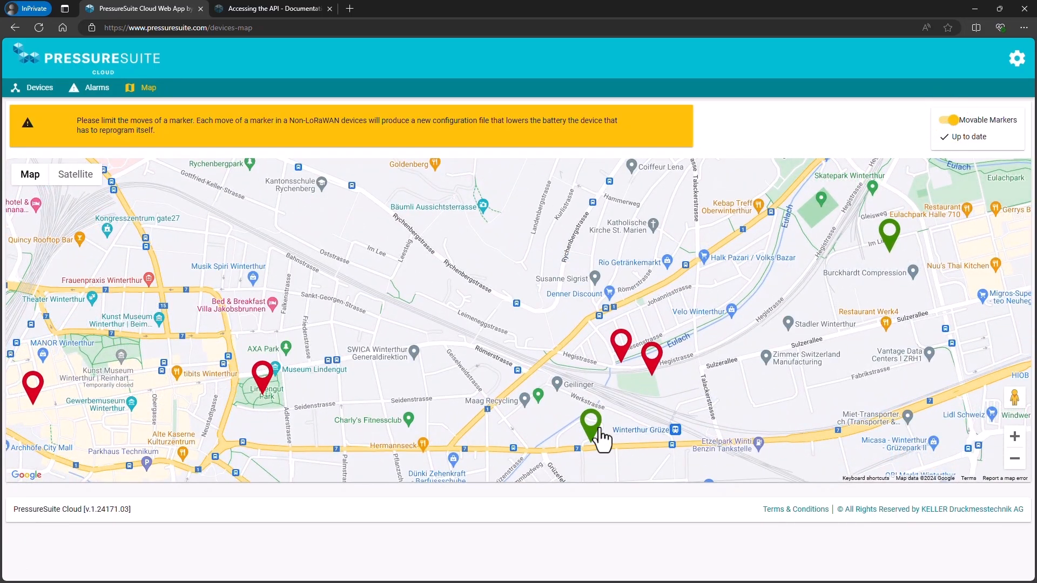
# Move the ADT1-Entw_V.22.10 marker a short distance east on the map, to beside Winterthur Grüze station.
pyautogui.click(651, 365)
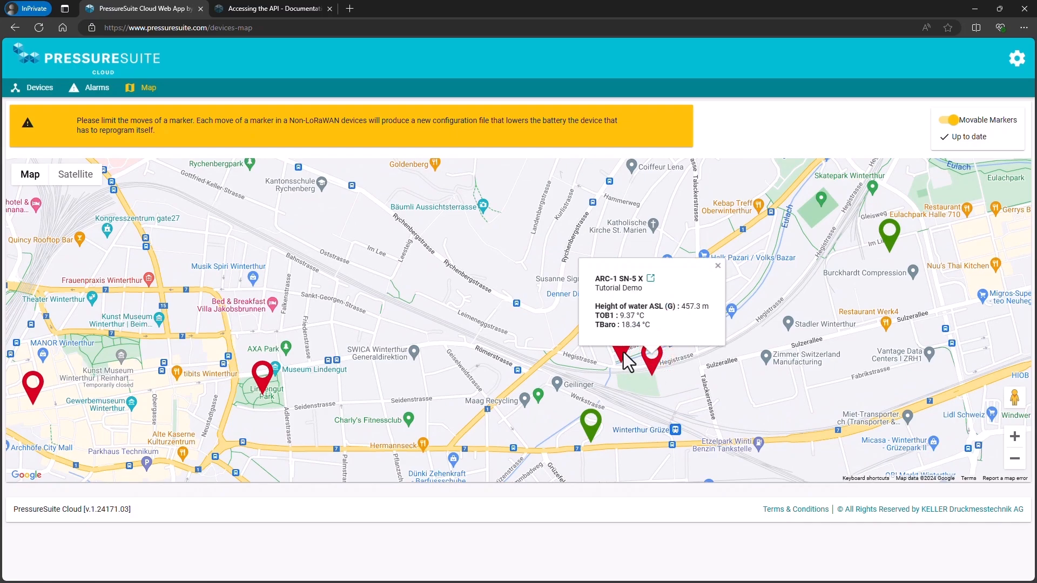
pyautogui.click(592, 437)
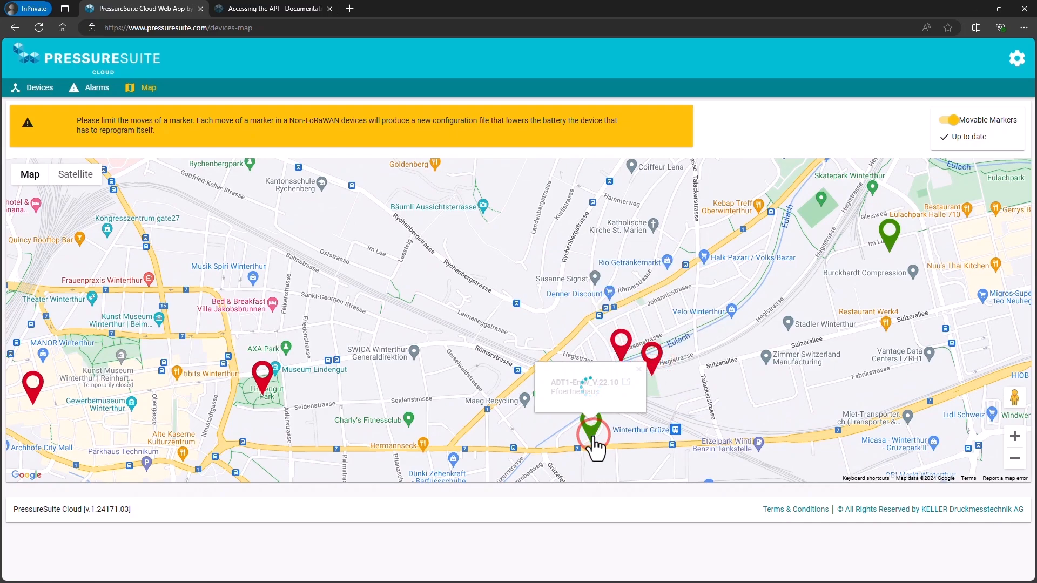
pyautogui.moveTo(592, 438); pyautogui.dragTo(662, 433)
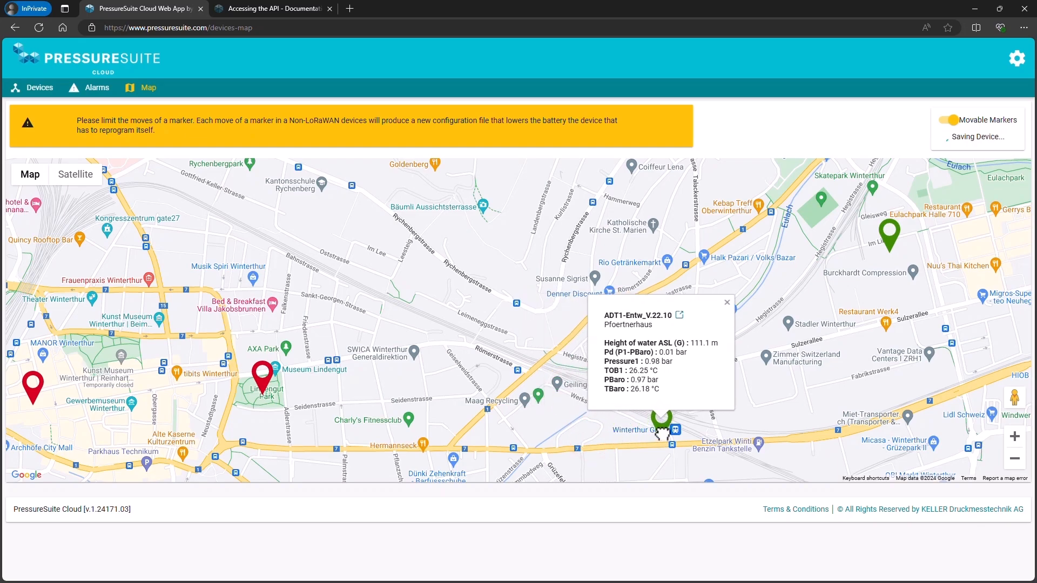
pyautogui.scroll(-6, 691, 416)
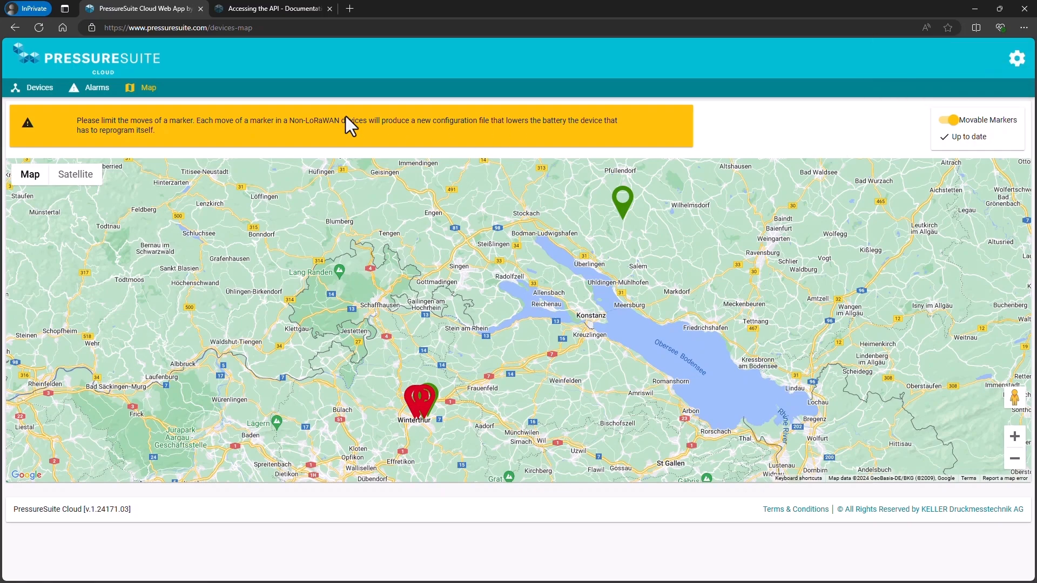
# Return to the device list and open the Account Settings page.
pyautogui.click(35, 87)
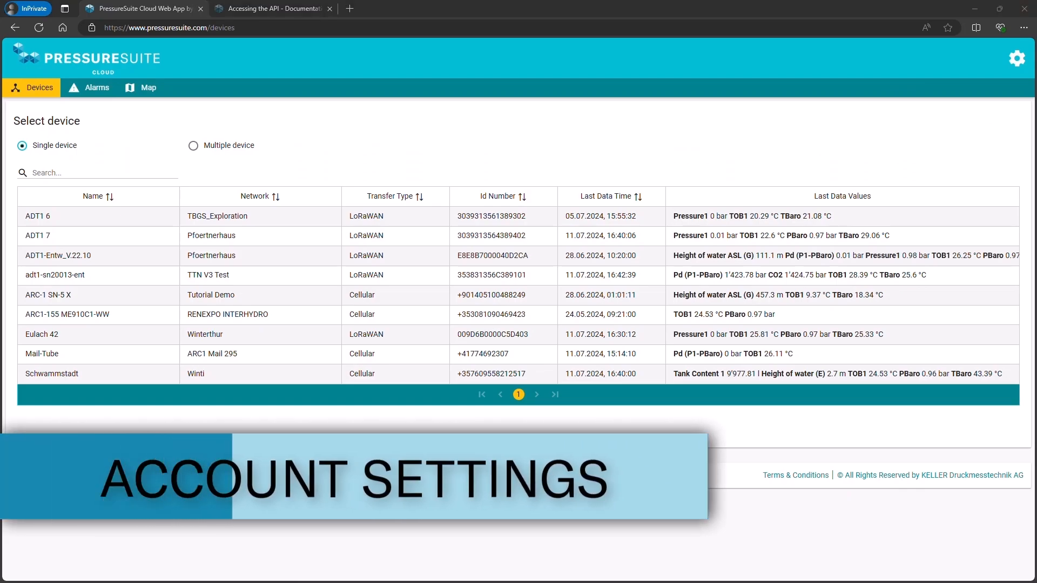
pyautogui.click(1011, 66)
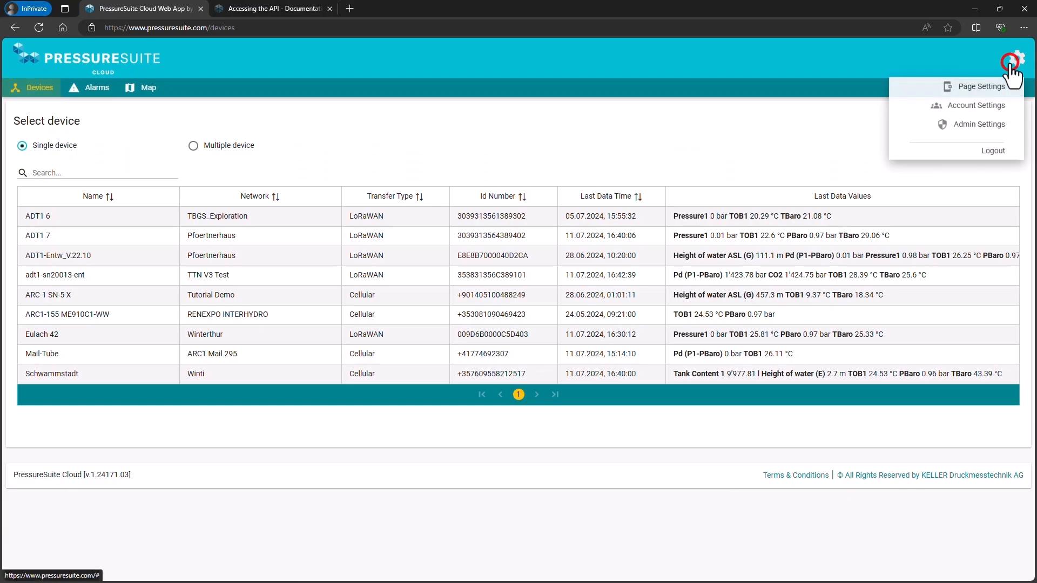
pyautogui.click(980, 108)
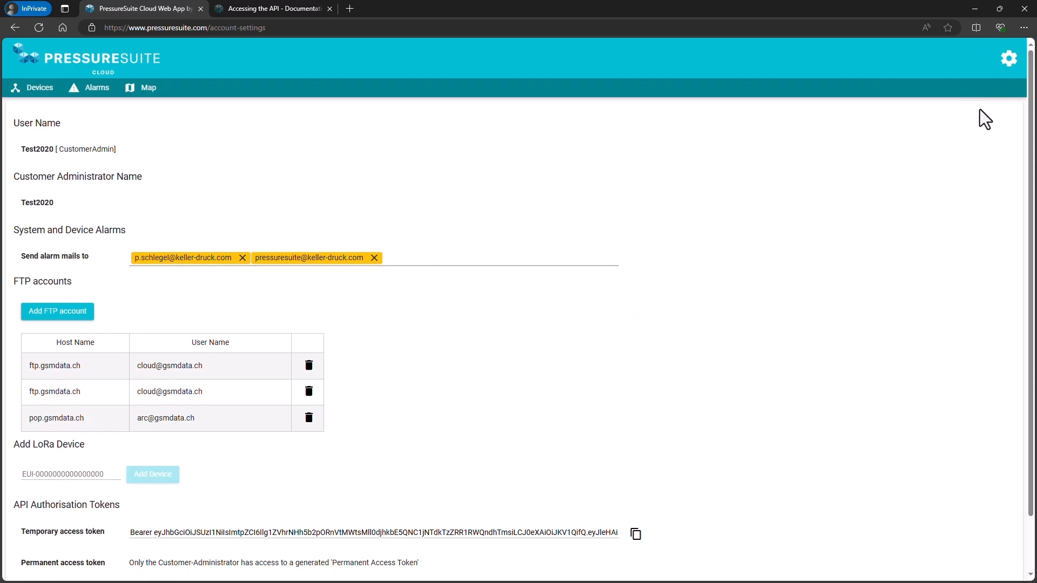
# Open the form for adding an FTP account, inspect its user name and password fields, and cancel it.
pyautogui.scroll(-1, 144, 167)
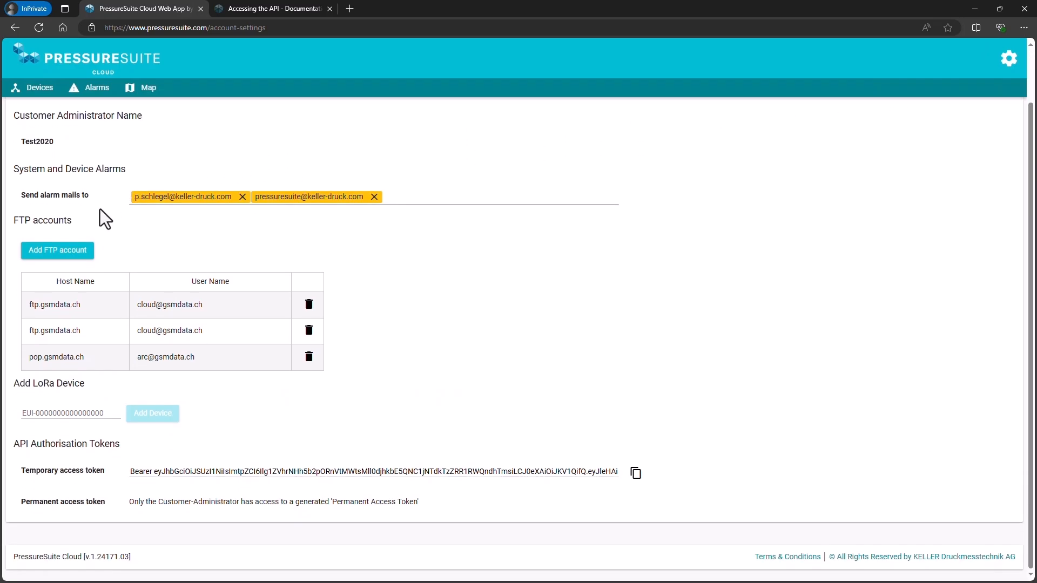
pyautogui.click(52, 252)
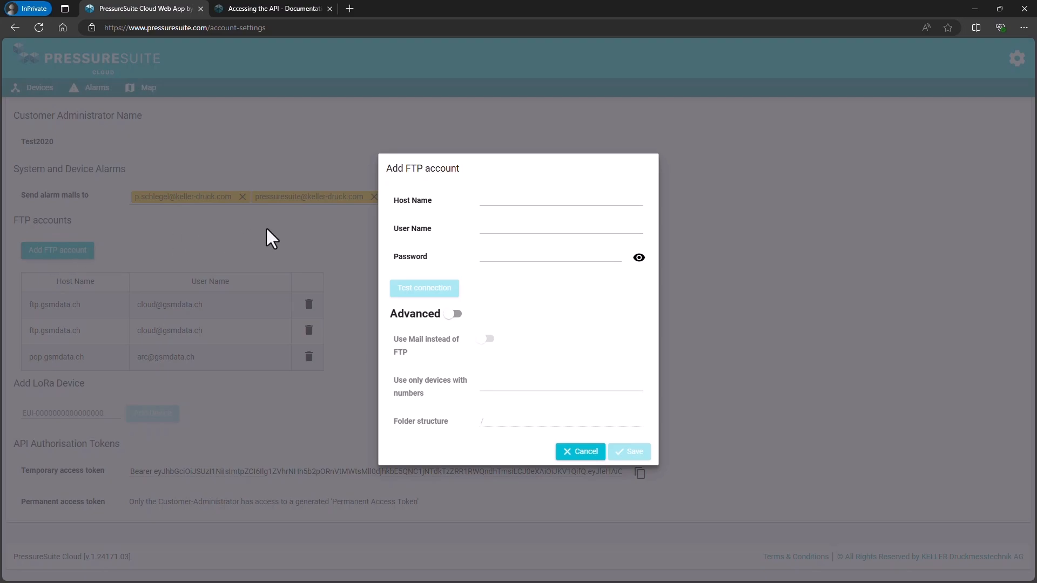
pyautogui.click(486, 227)
pyautogui.click(486, 255)
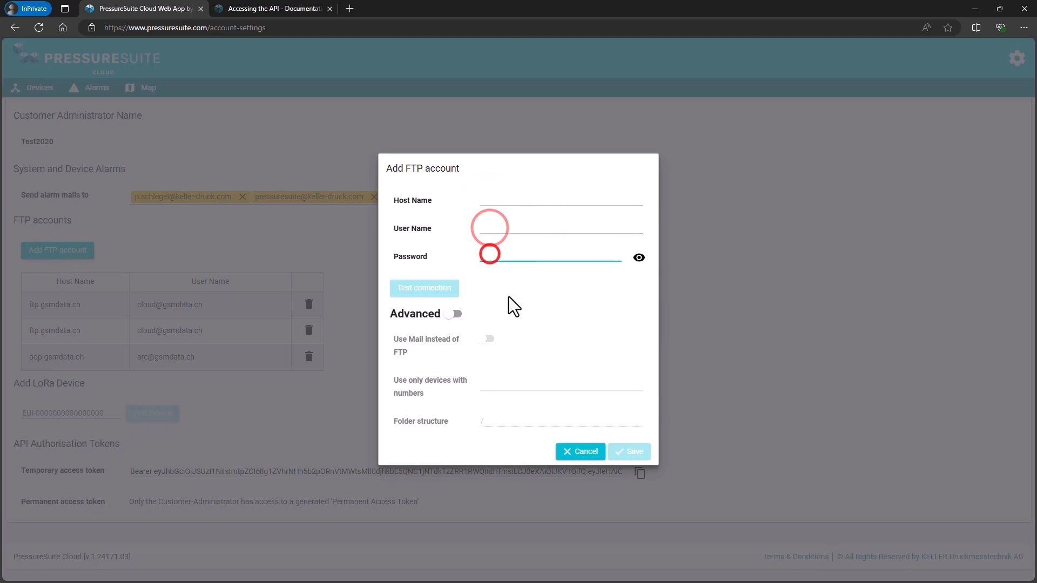
pyautogui.click(576, 448)
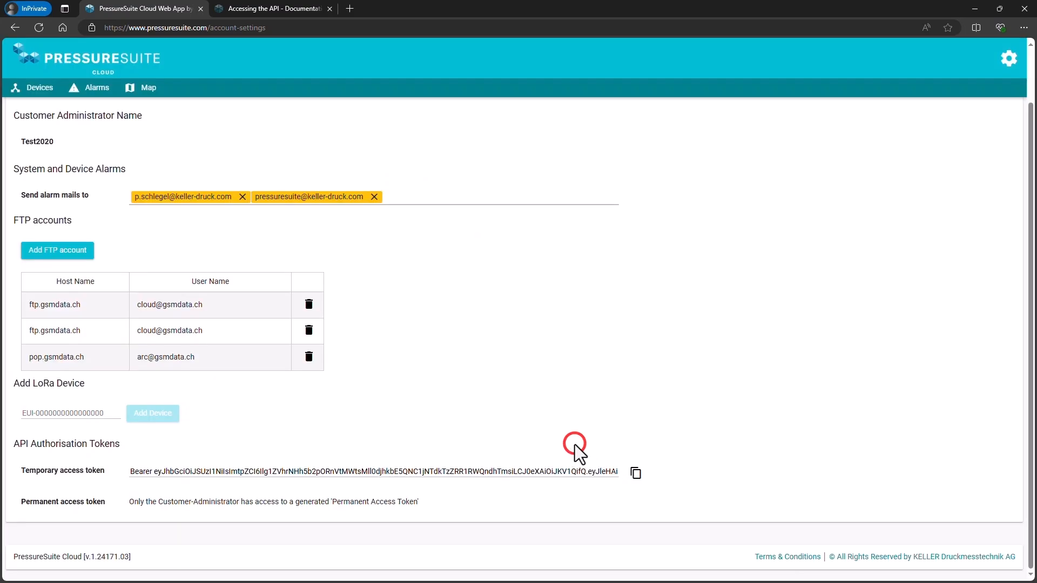
pyautogui.click(85, 412)
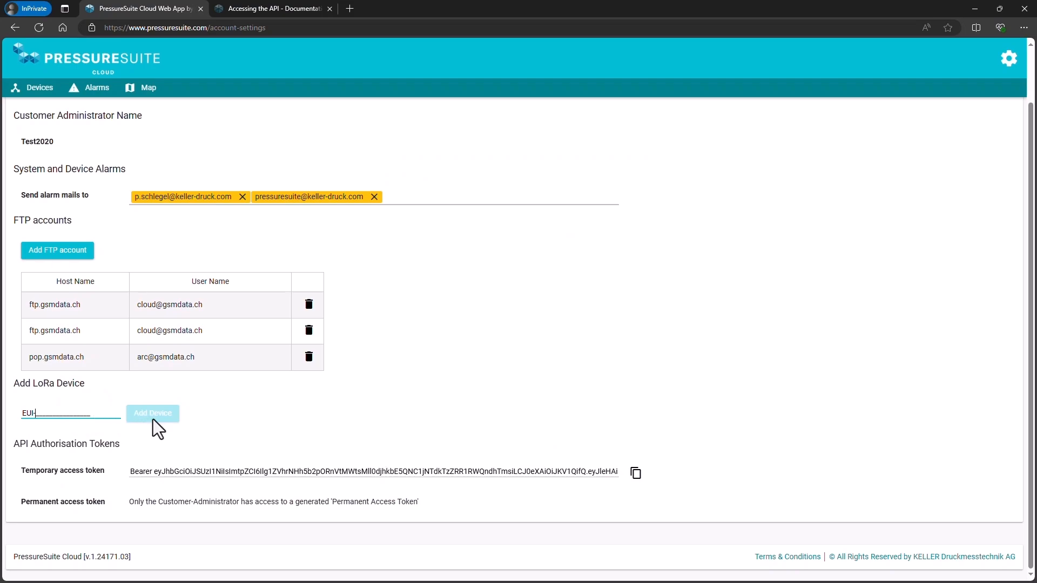
pyautogui.click(292, 408)
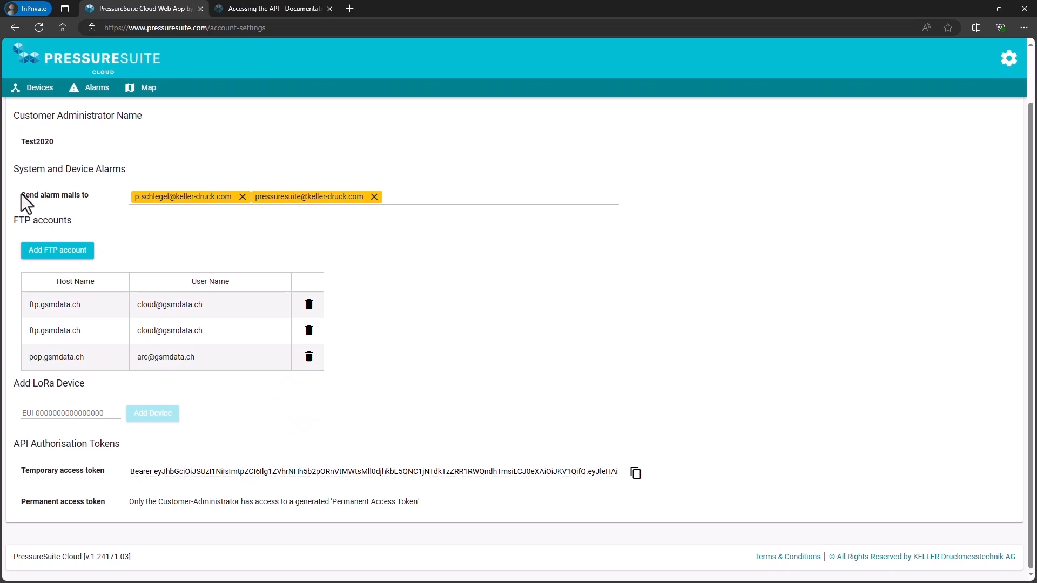
pyautogui.moveTo(21, 193); pyautogui.dragTo(108, 203)
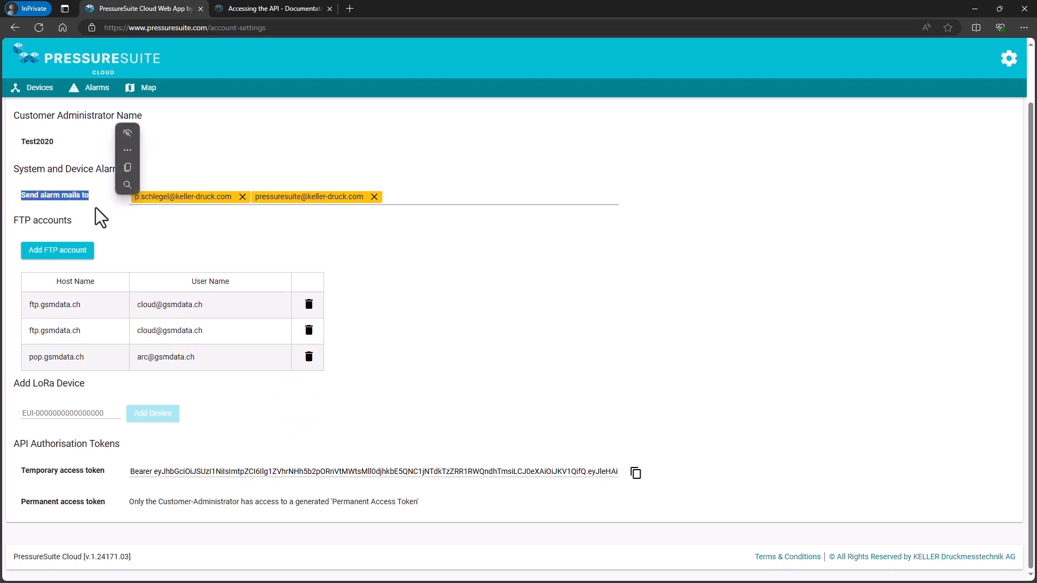
pyautogui.click(95, 208)
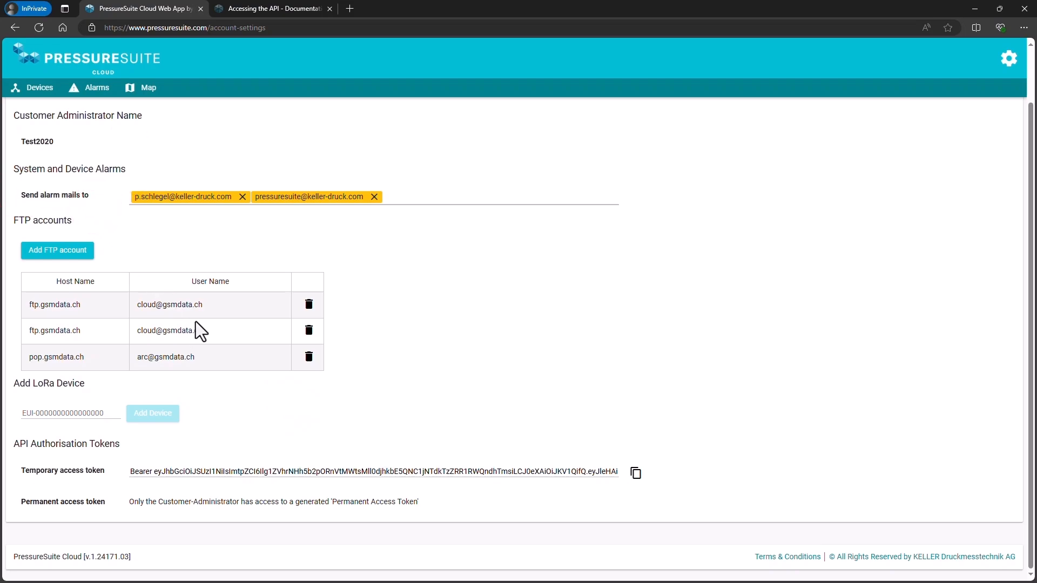
# Open the administrator settings page from the account settings.
pyautogui.scroll(1, 200, 331)
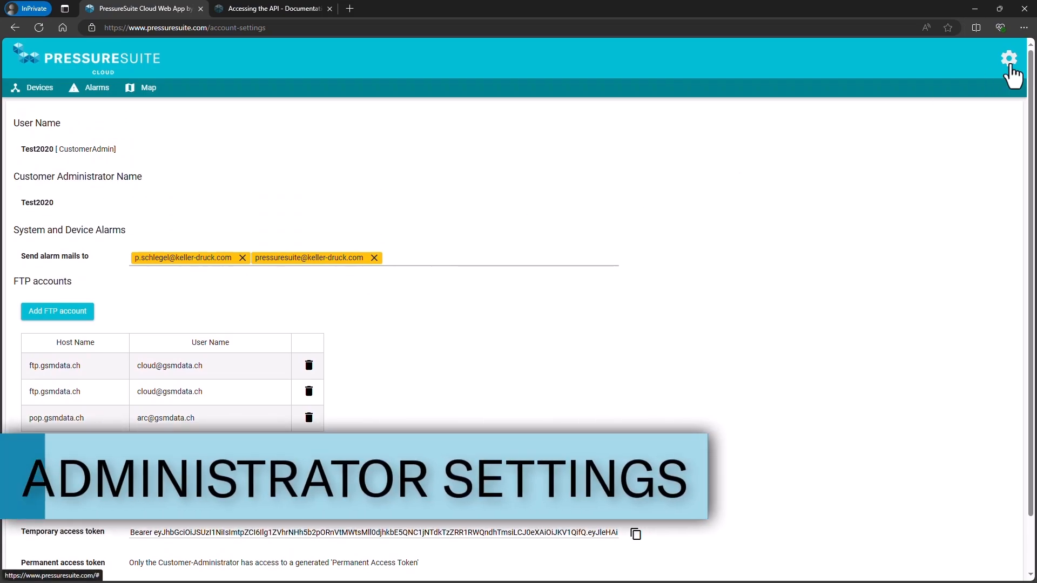
pyautogui.click(1009, 64)
pyautogui.click(967, 127)
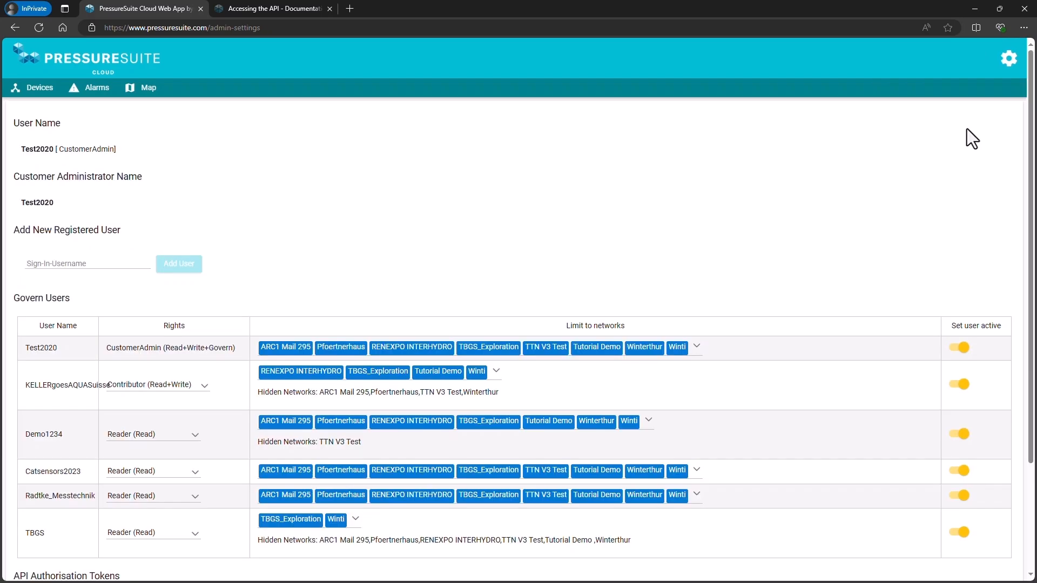
# Enter newUserName as the sign-in username for a new registered user and clear the field again.
pyautogui.click(45, 266)
pyautogui.click(91, 292)
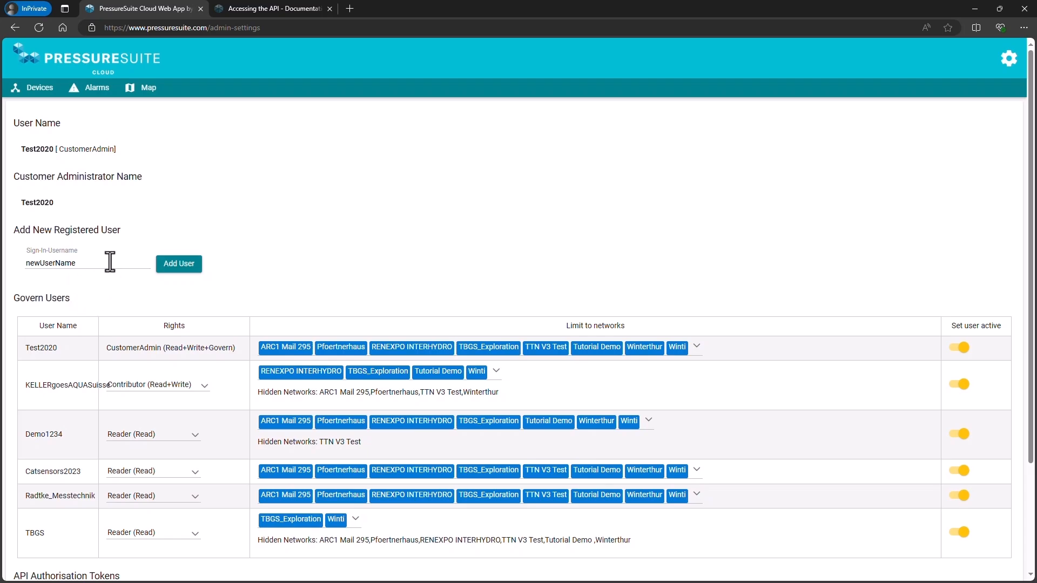
pyautogui.moveTo(110, 260); pyautogui.dragTo(1, 269)
pyautogui.press('BackSpace')
pyautogui.click(328, 264)
# Show the rights options offered for the Demo1234 user in the Govern Users table and close the list.
pyautogui.scroll(-3, 328, 264)
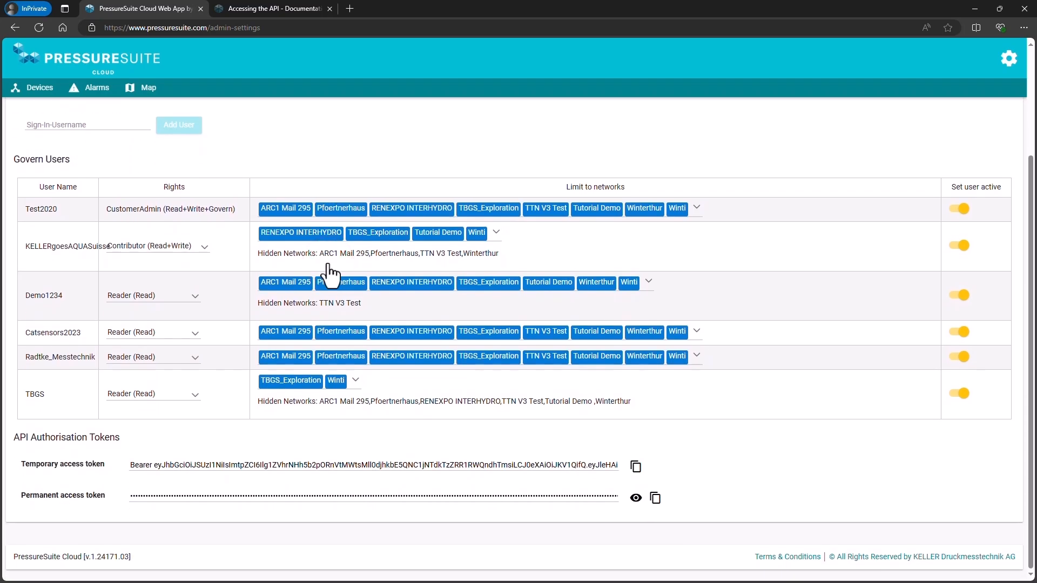
pyautogui.click(193, 297)
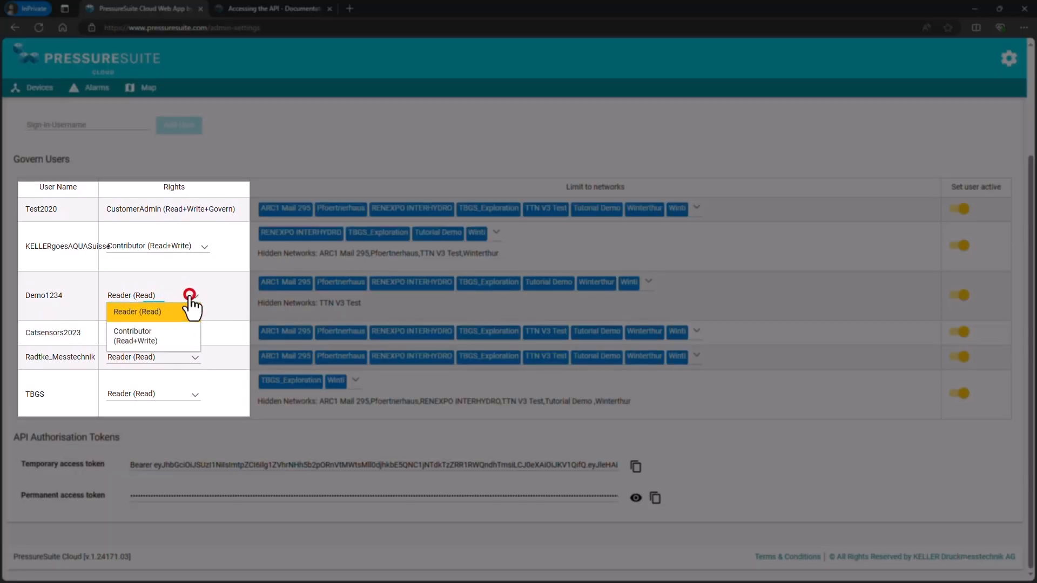
pyautogui.click(190, 295)
pyautogui.click(192, 295)
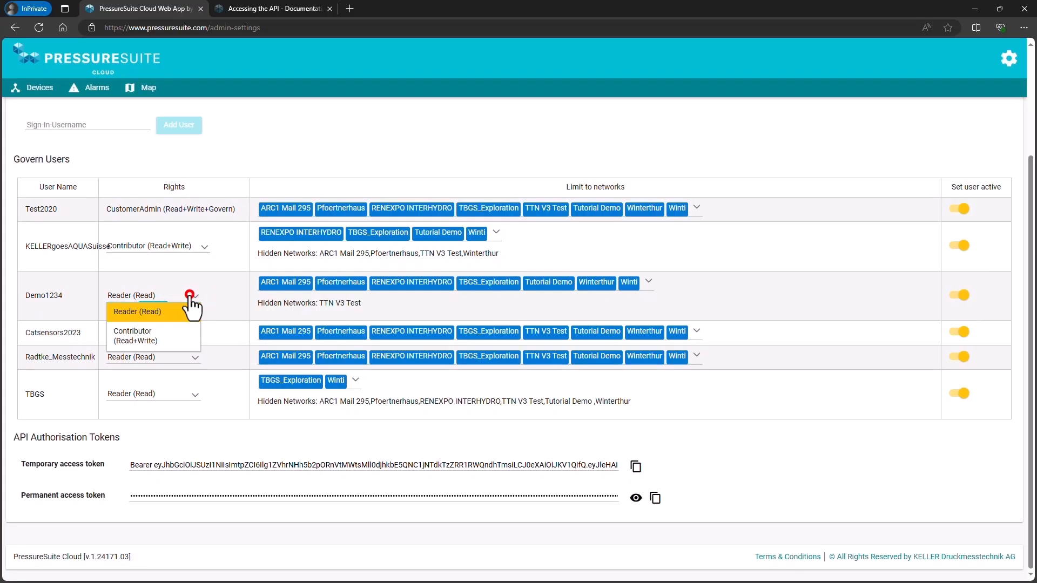
pyautogui.click(189, 296)
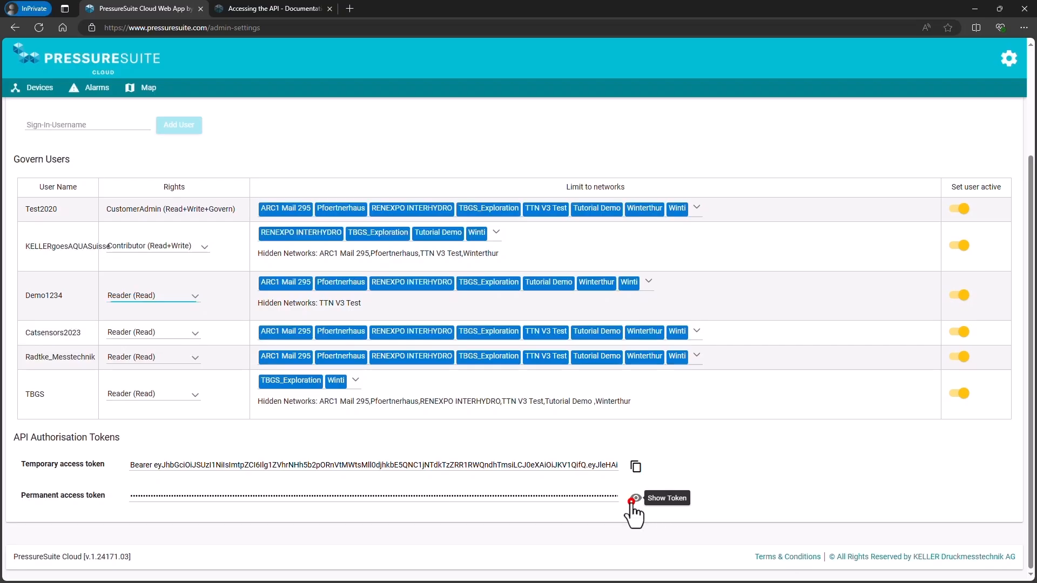
# Reveal the permanent access token under API Authorisation Tokens.
pyautogui.click(632, 500)
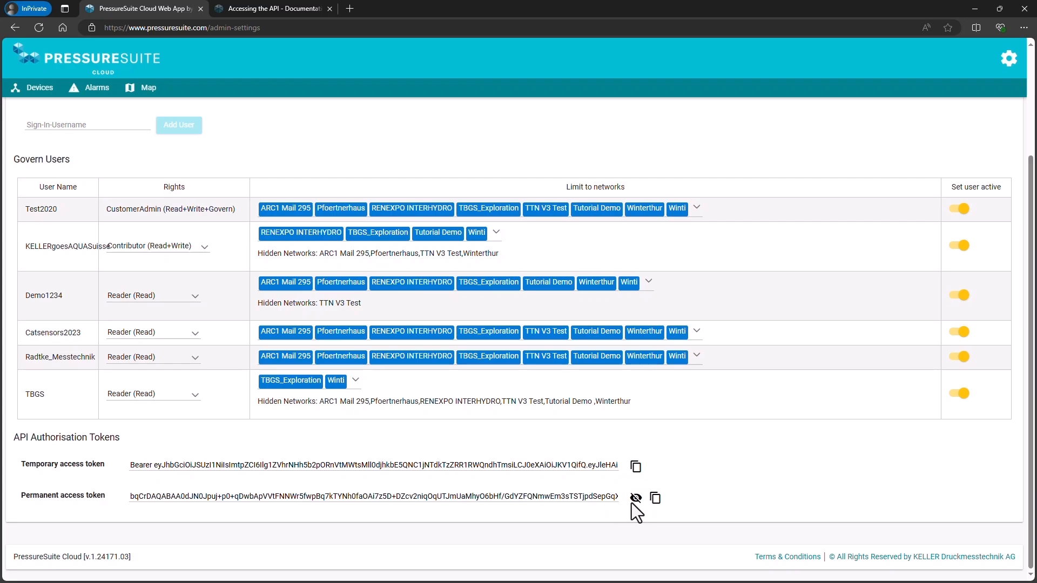
pyautogui.scroll(3, 631, 504)
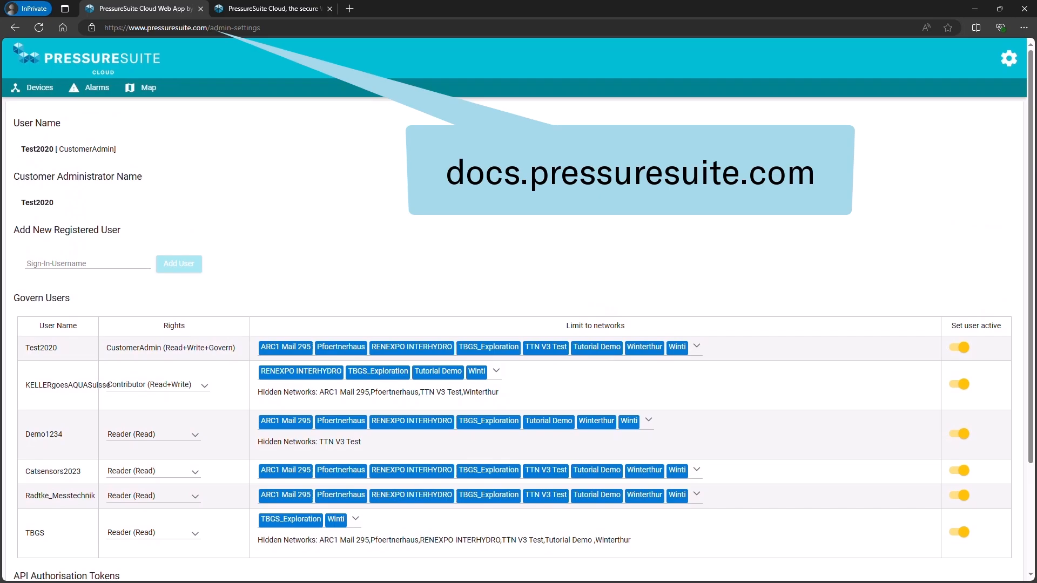
# Switch to the docs.pressuresuite.com documentation and open the Accessing the API page in its Interfaces section.
pyautogui.click(247, 7)
pyautogui.click(226, 28)
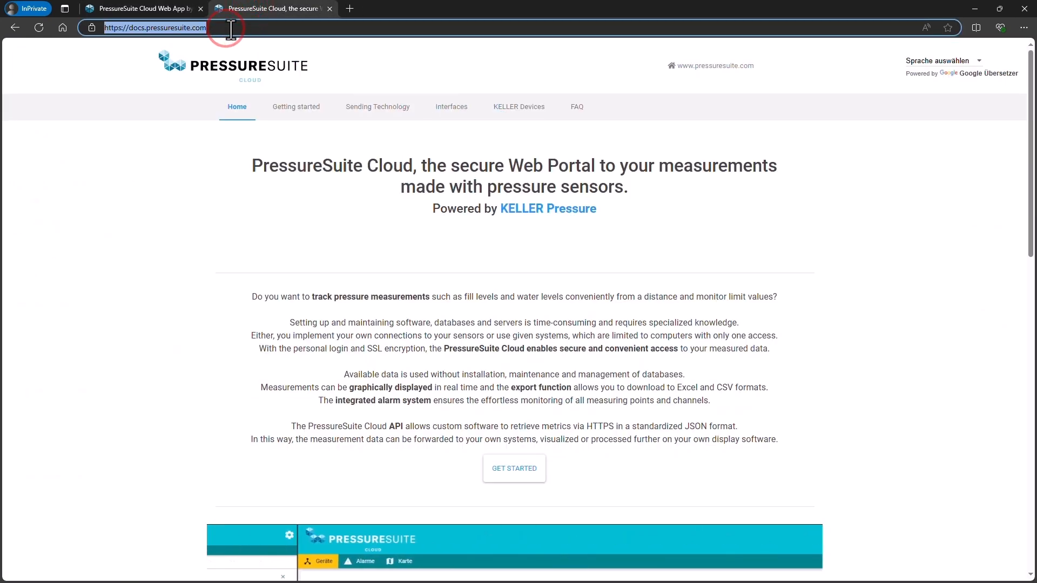
pyautogui.click(225, 28)
pyautogui.click(450, 109)
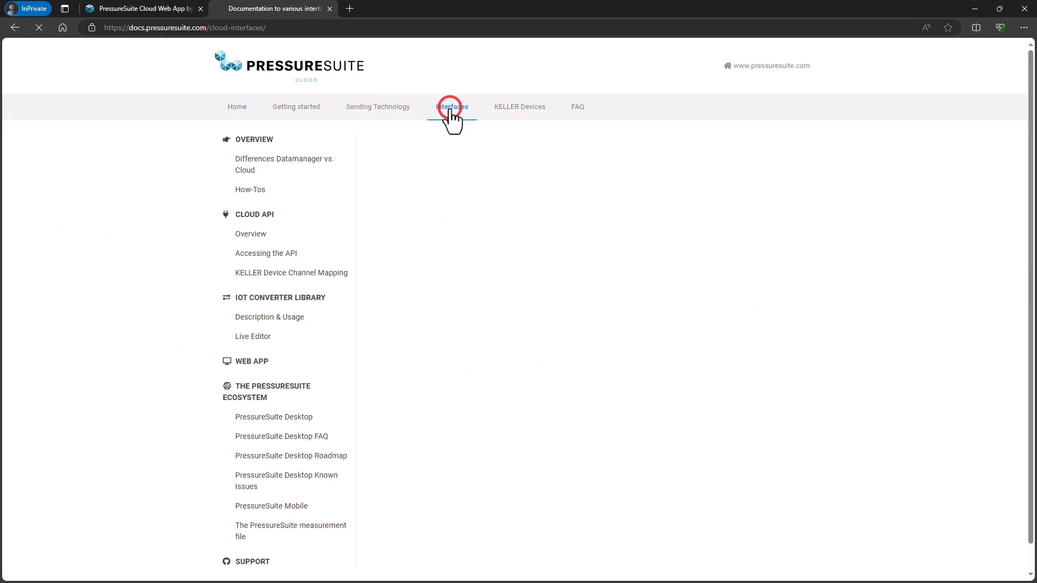
pyautogui.click(271, 256)
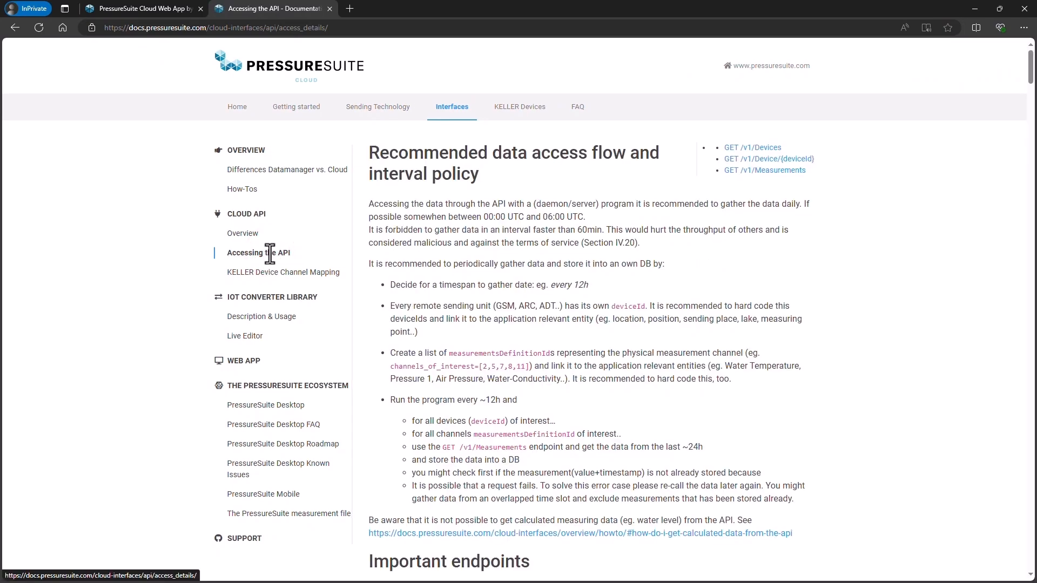
pyautogui.scroll(-8, 270, 254)
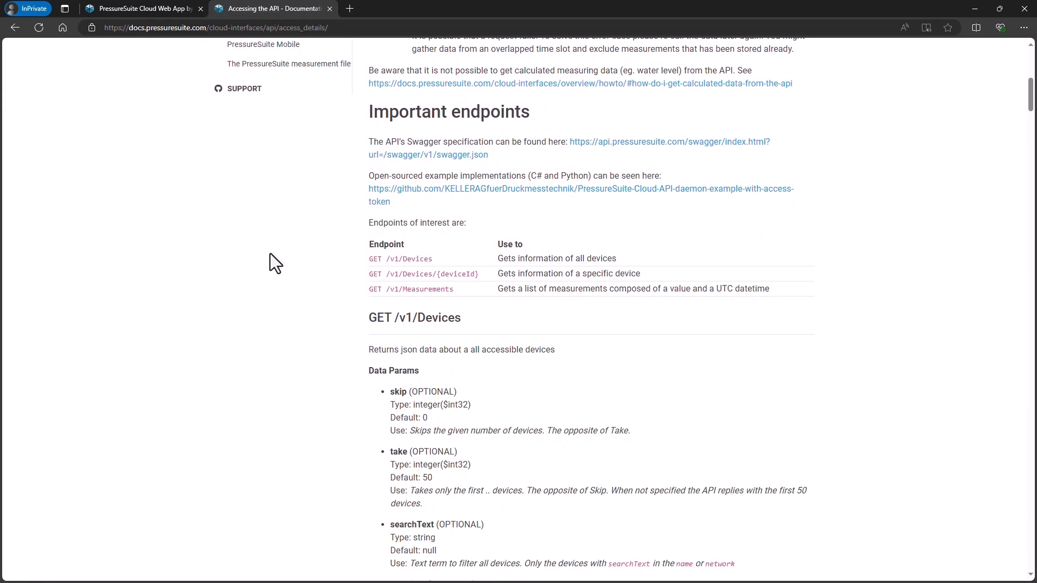
pyautogui.rightClick(683, 143)
pyautogui.click(705, 153)
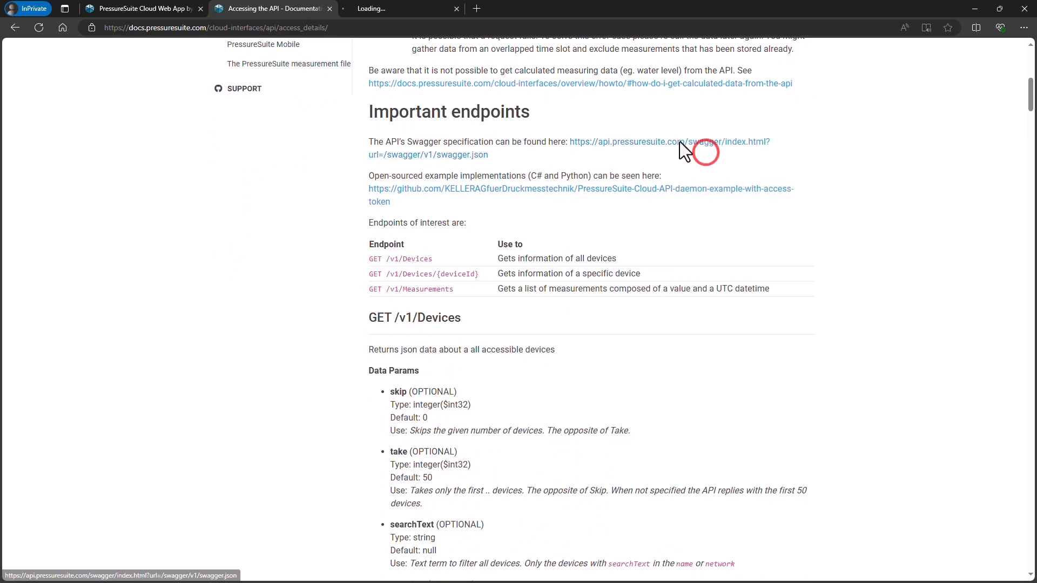
pyautogui.click(387, 10)
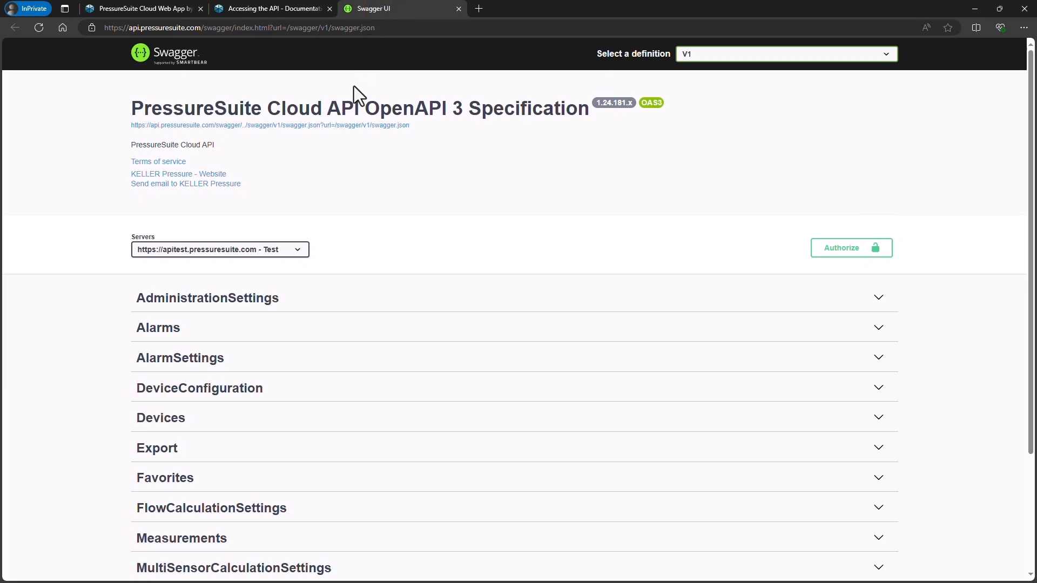
pyautogui.click(279, 250)
pyautogui.click(231, 273)
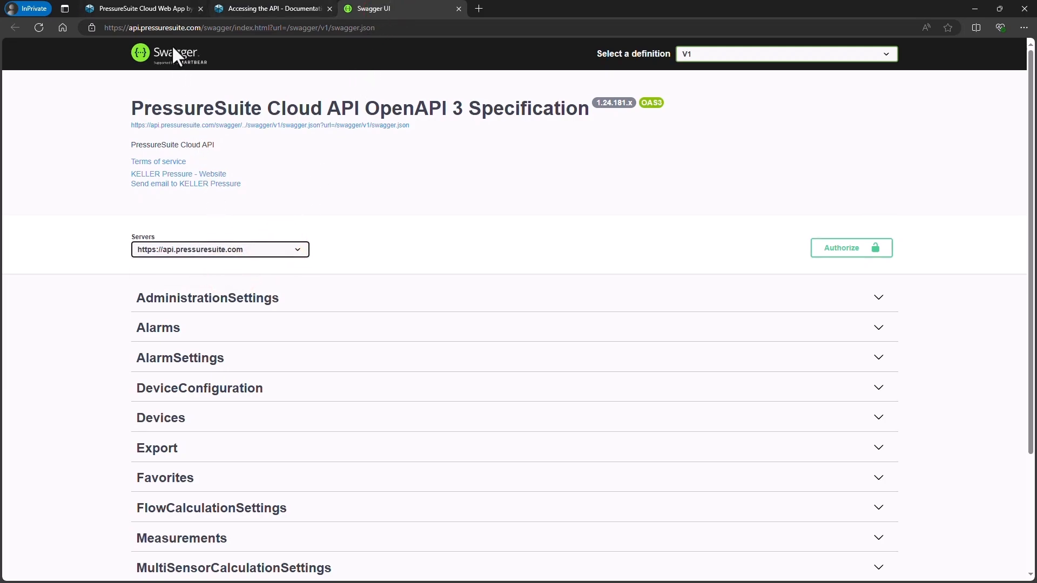
# Copy the temporary access token from the administrator settings and authorize Swagger UI with it as the Bearer value.
pyautogui.click(165, 11)
pyautogui.scroll(-3, 209, 54)
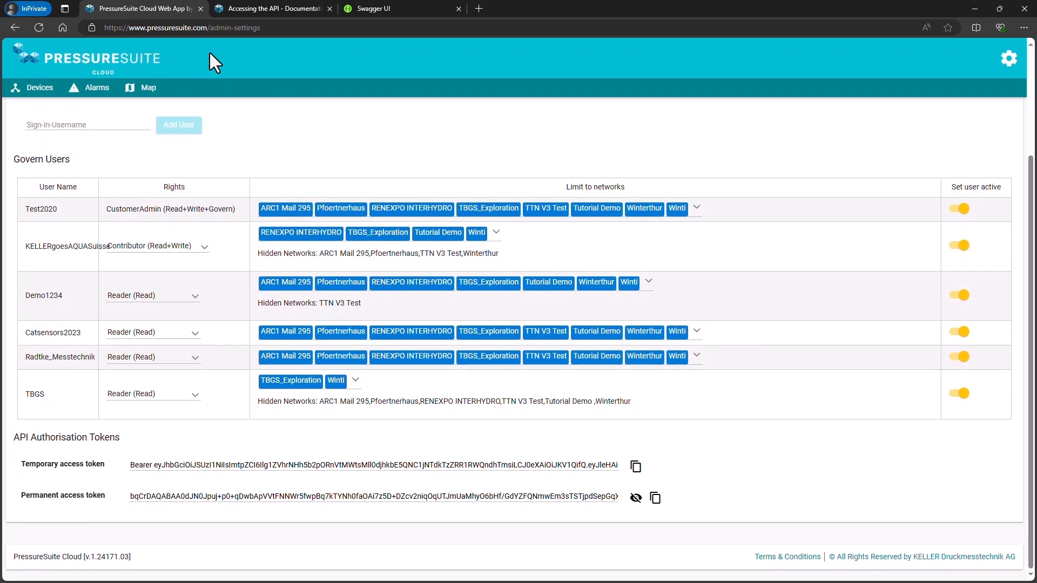
pyautogui.click(635, 468)
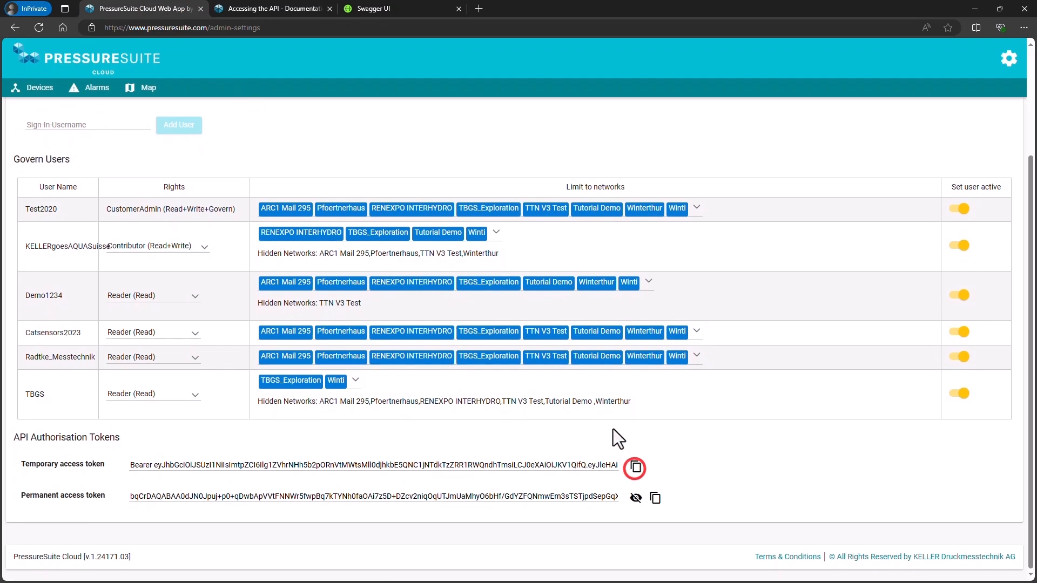
pyautogui.click(387, 9)
pyautogui.click(844, 242)
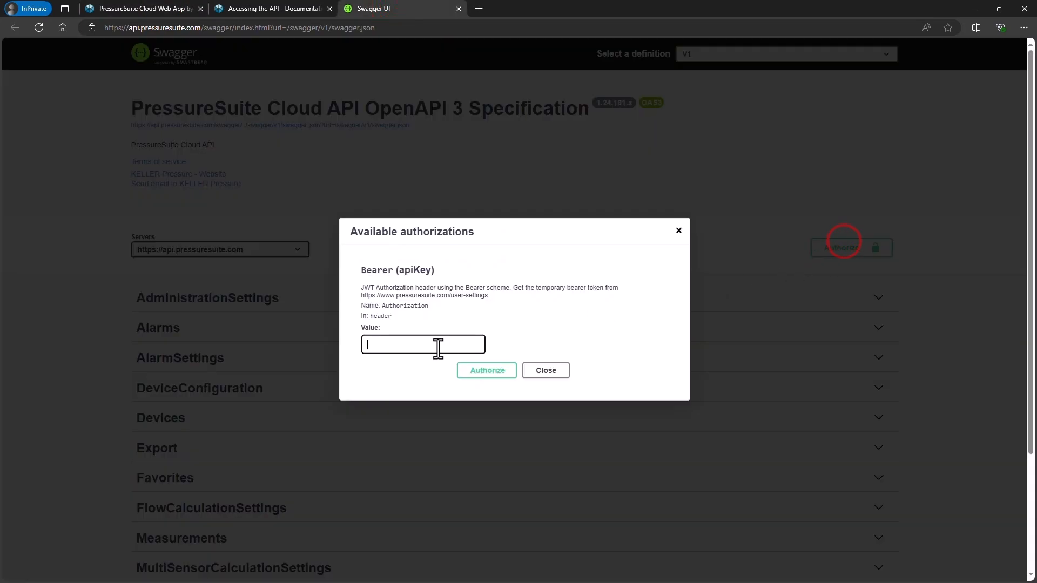
pyautogui.hotkey('ctrl', 'v')
pyautogui.click(483, 370)
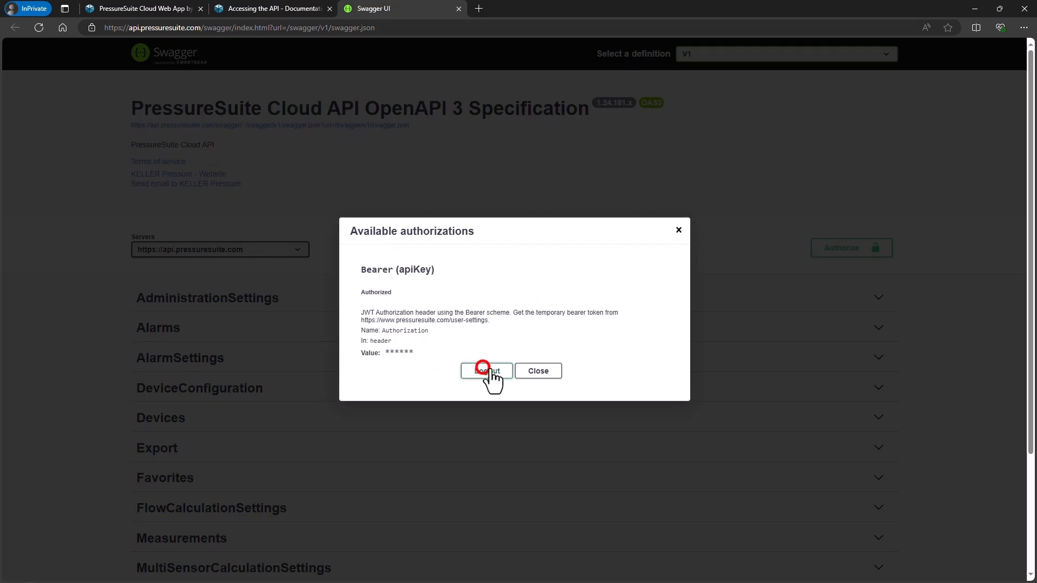
pyautogui.click(536, 370)
# Execute the GET /v1/Devices request with its default parameters and look through the returned response body.
pyautogui.click(188, 418)
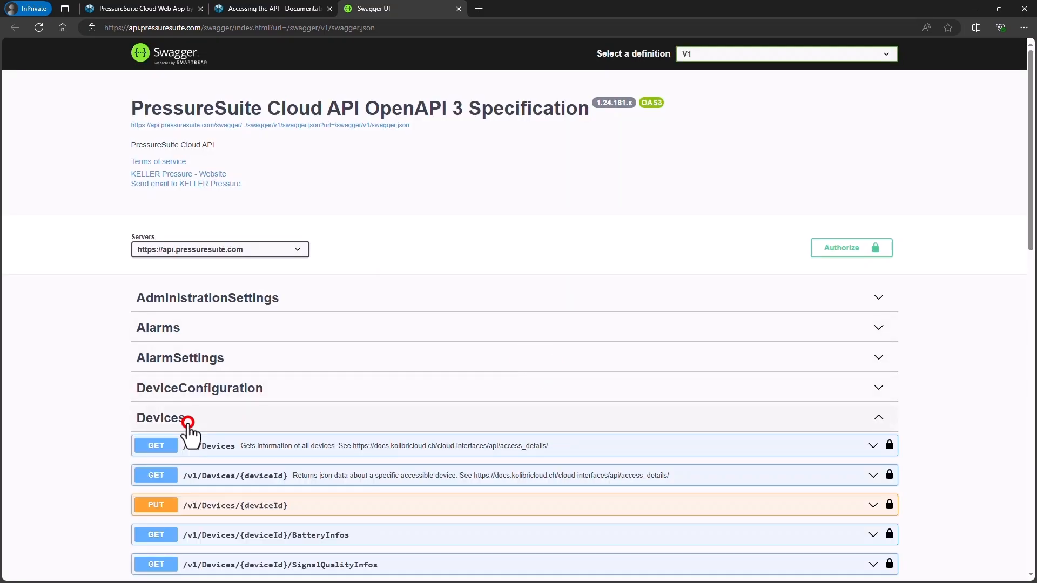
pyautogui.scroll(-3, 246, 348)
pyautogui.click(292, 264)
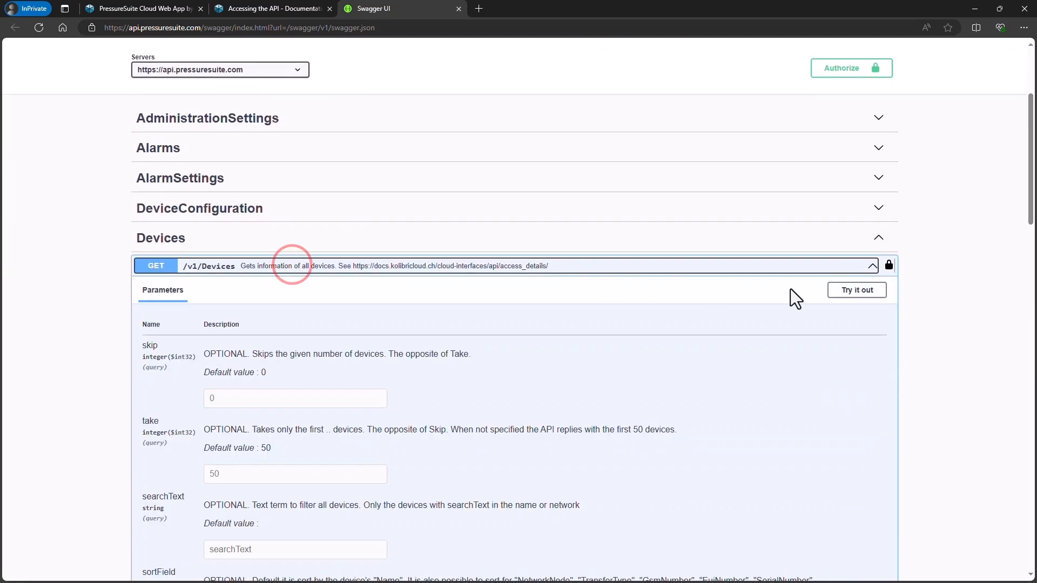
pyautogui.click(853, 290)
pyautogui.scroll(-10, 709, 203)
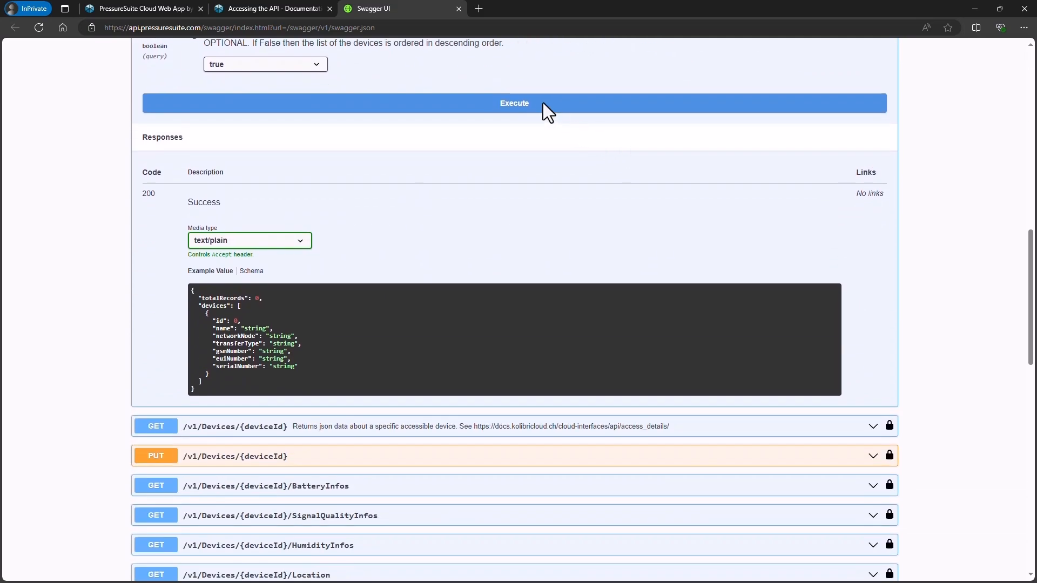
pyautogui.click(542, 102)
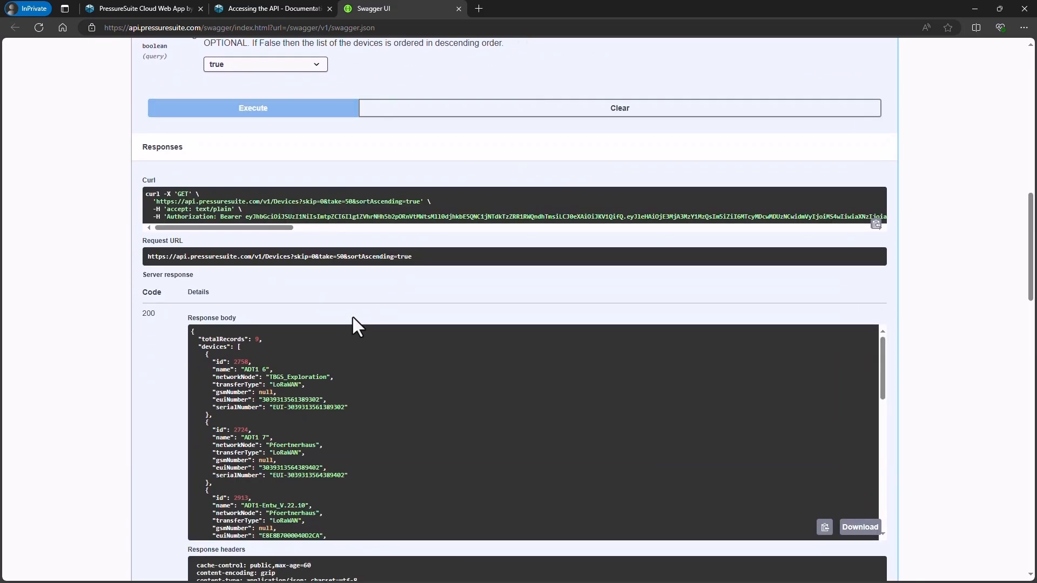
pyautogui.scroll(-2, 352, 315)
pyautogui.scroll(-8, 252, 270)
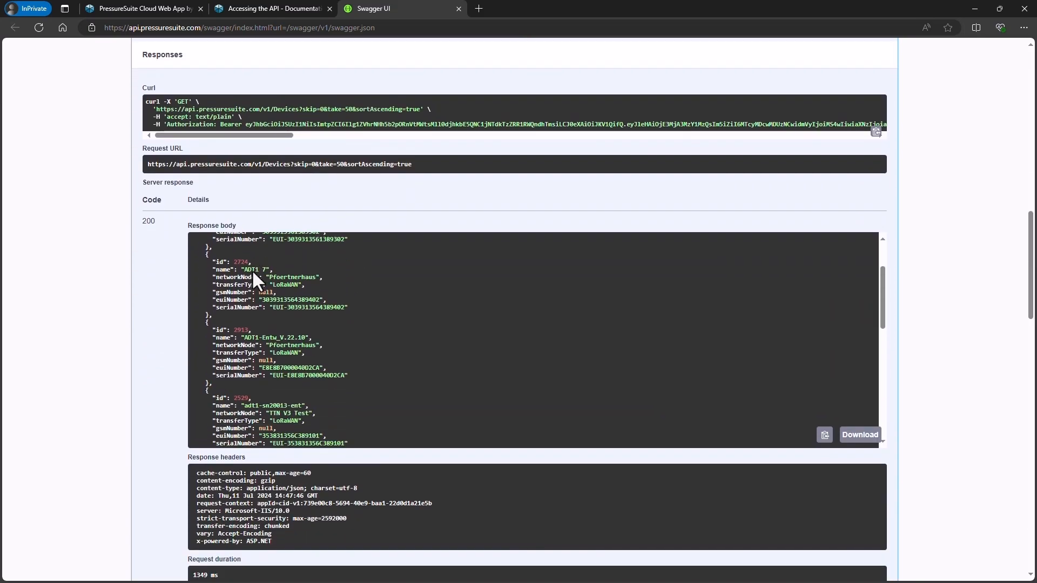
pyautogui.scroll(-1, 252, 270)
pyautogui.scroll(10, 108, 352)
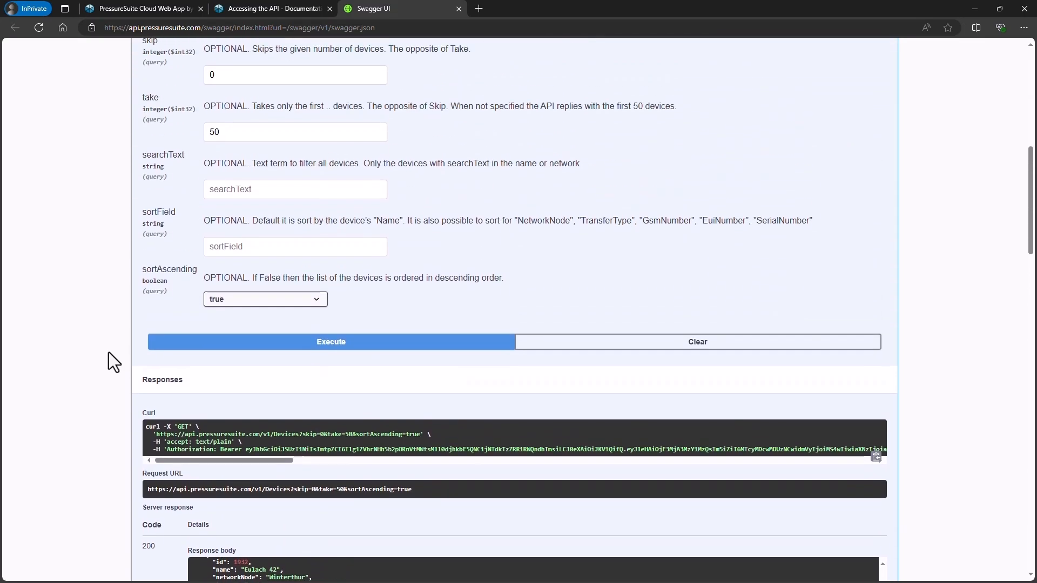
# Expand the GET /v1/Measurements endpoint in the Measurements section below the Devices endpoints.
pyautogui.scroll(-15, 109, 353)
pyautogui.scroll(-6, 109, 352)
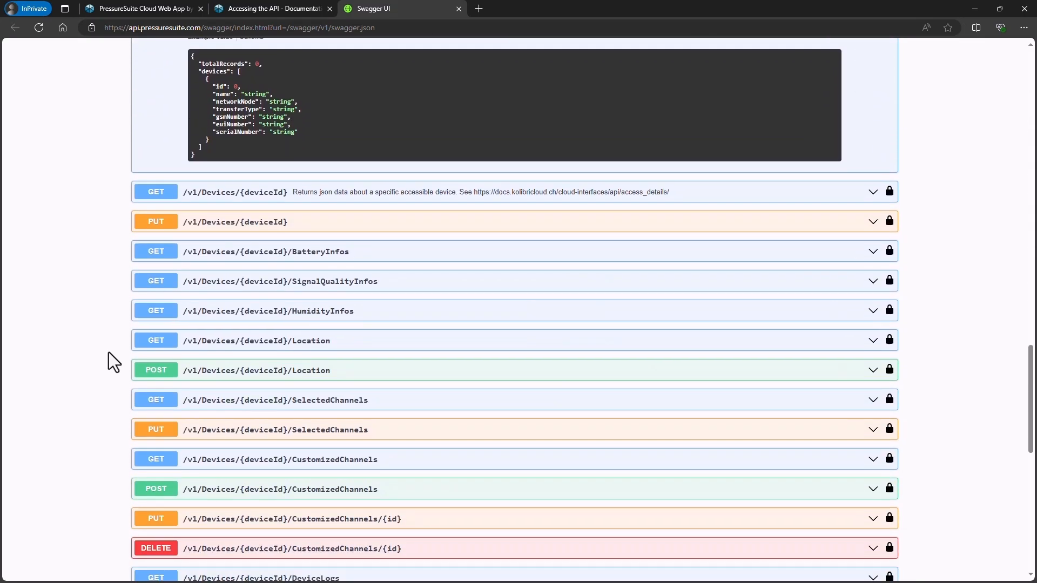
pyautogui.scroll(-6, 108, 352)
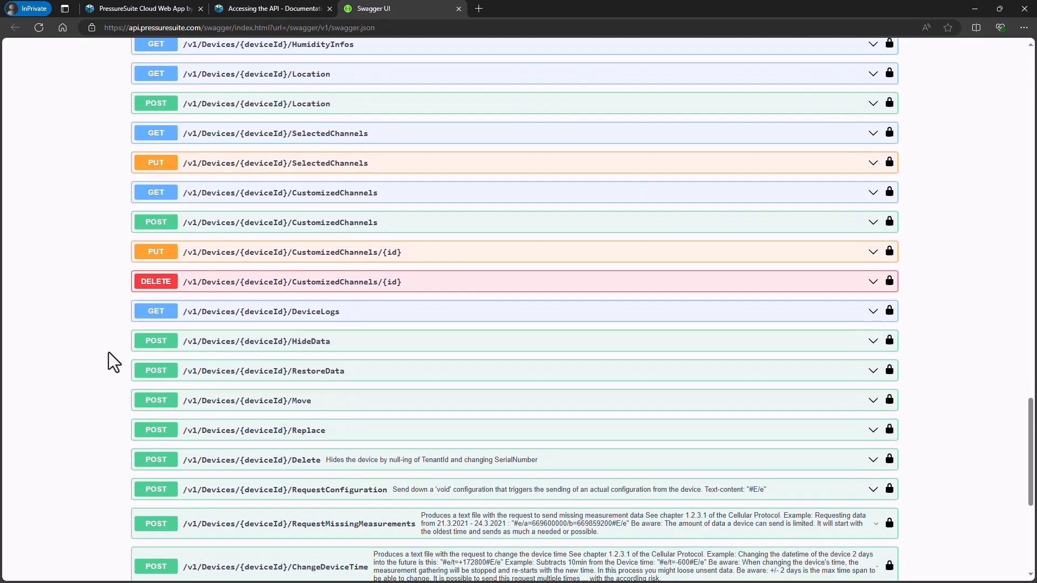
pyautogui.scroll(-3, 103, 378)
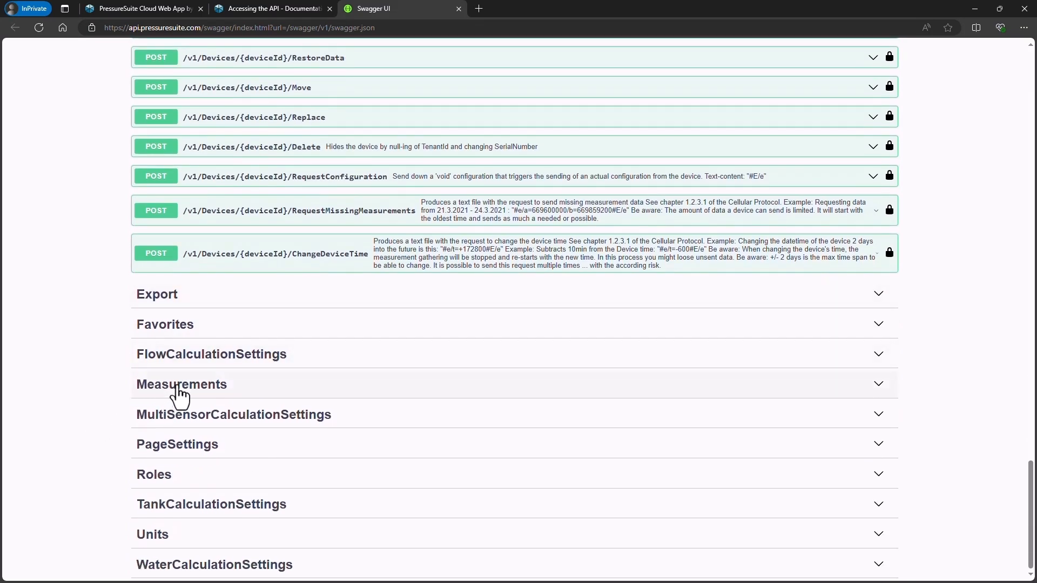
pyautogui.click(177, 385)
pyautogui.click(219, 414)
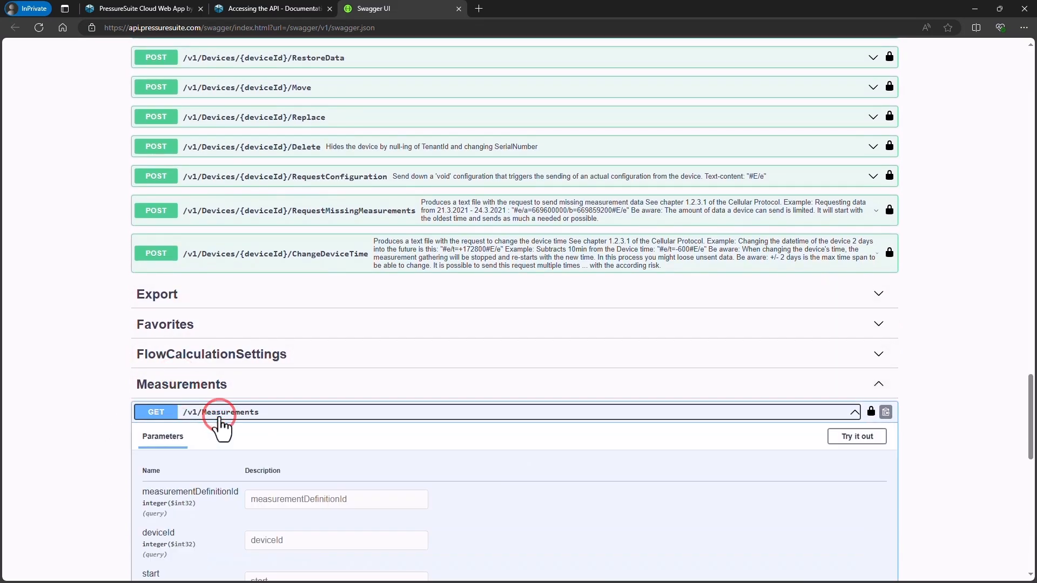
# Examine the GET /v1/Measurements parameters and read the GET /v1/Devices parameter descriptions in the API access documentation.
pyautogui.scroll(-3, 205, 426)
pyautogui.scroll(-2, 187, 432)
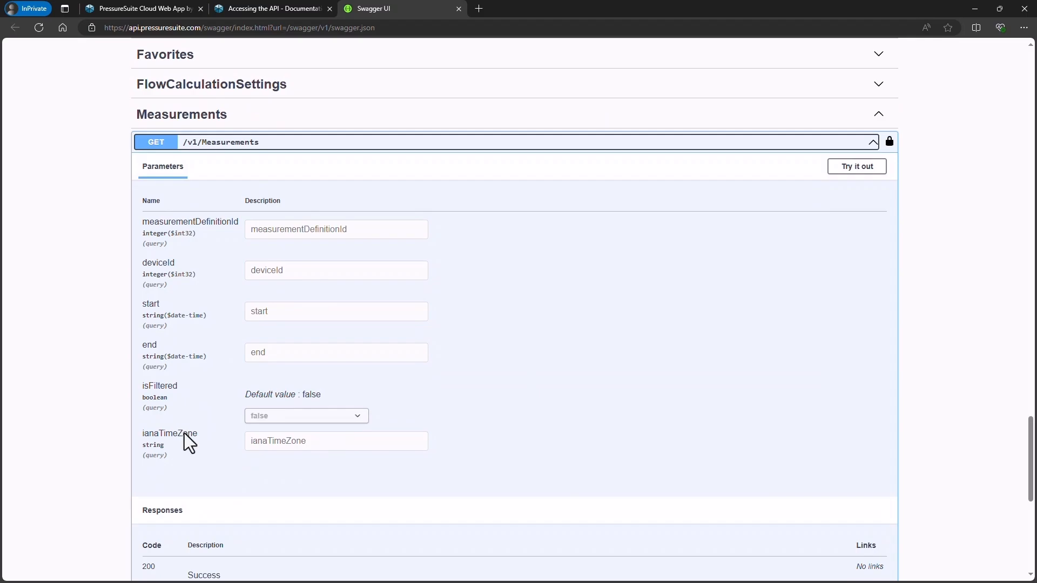
pyautogui.scroll(8, 229, 204)
pyautogui.click(261, 6)
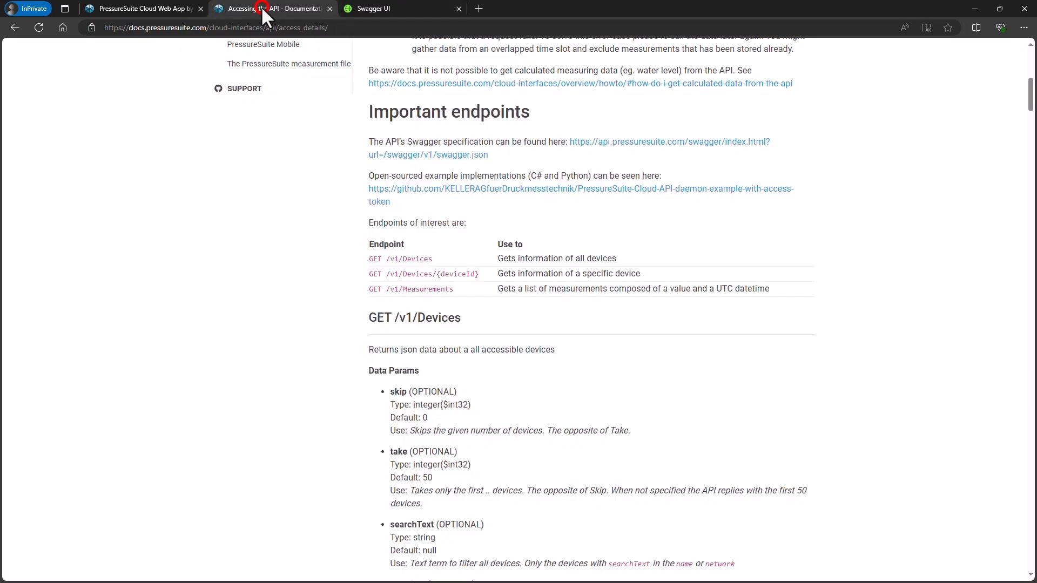
pyautogui.scroll(-18, 464, 276)
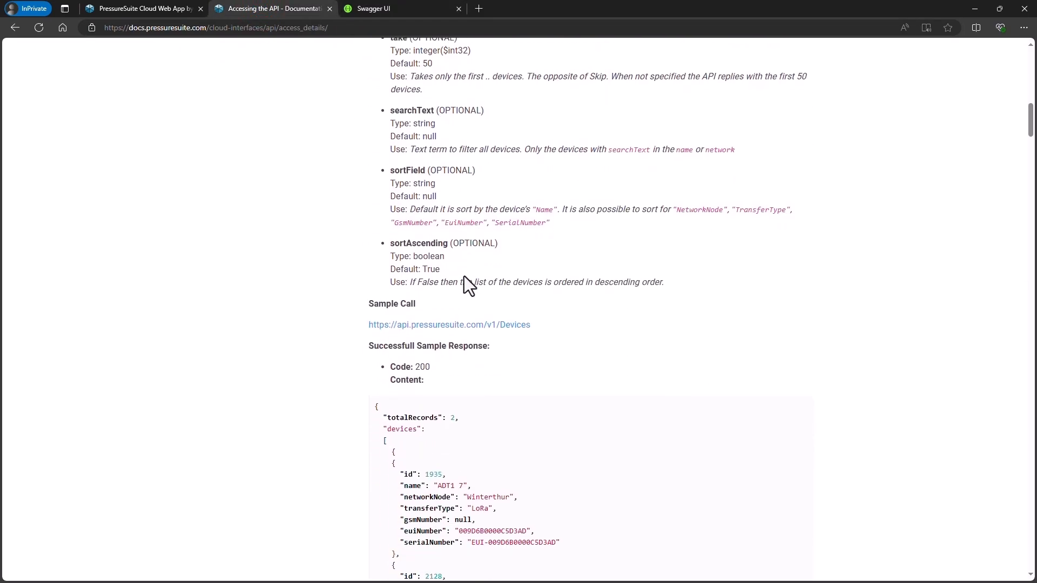
pyautogui.scroll(-15, 465, 277)
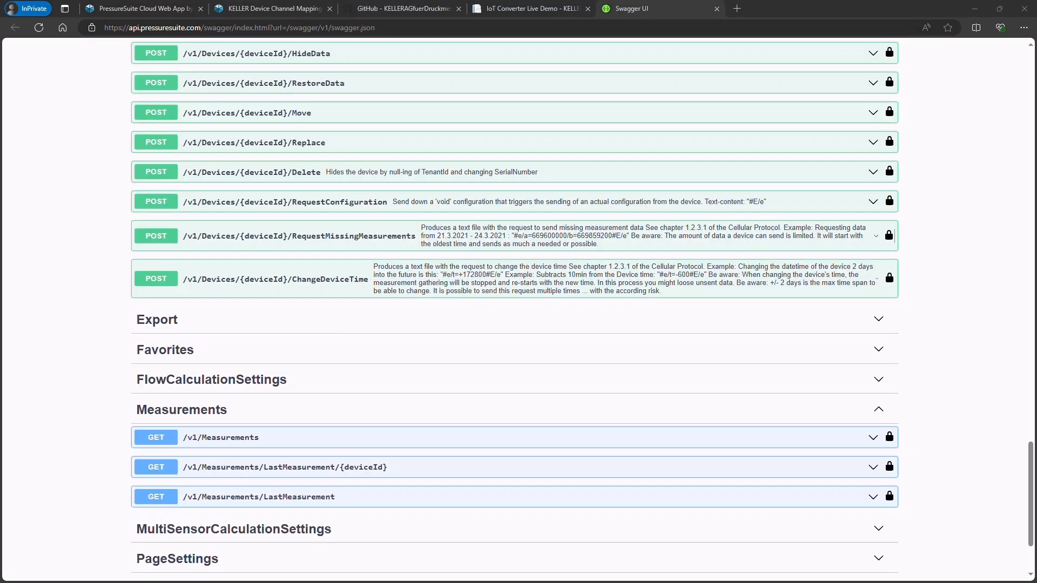
# Expand the GET /v1/Measurements endpoint in Swagger UI and make its parameters editable for a trial request.
pyautogui.click(863, 438)
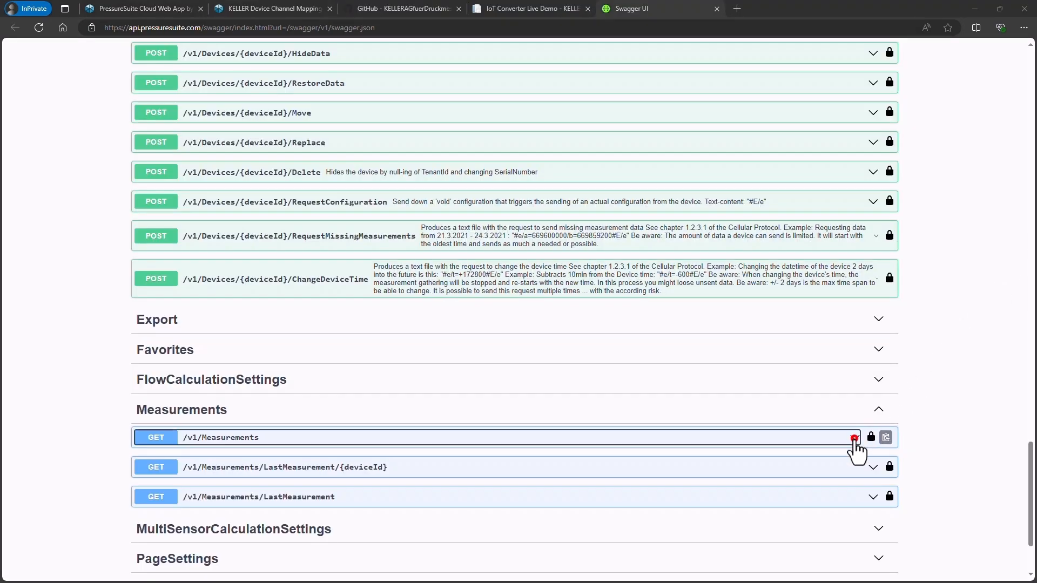
pyautogui.scroll(-5, 854, 442)
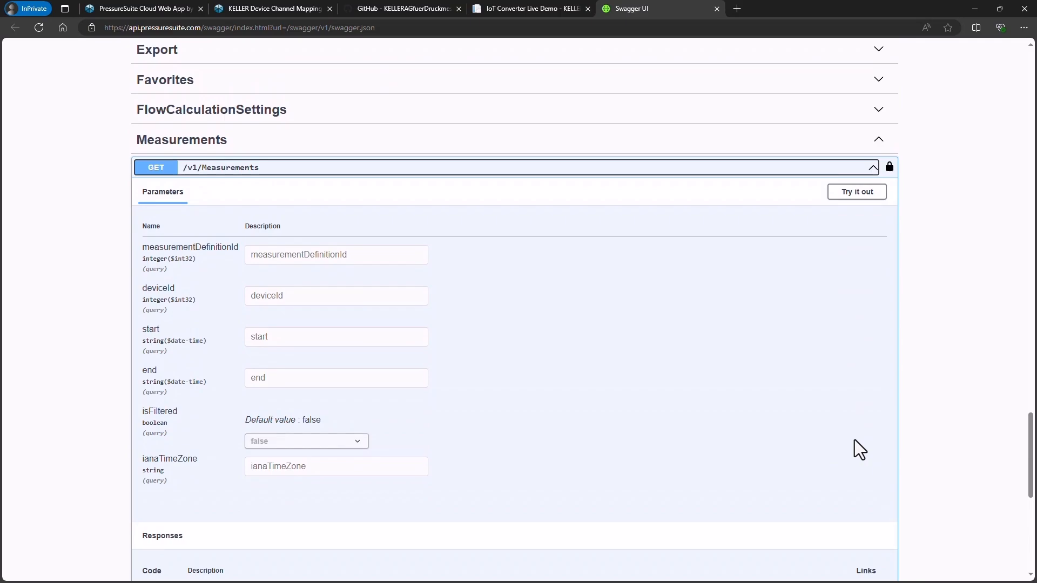
pyautogui.click(254, 296)
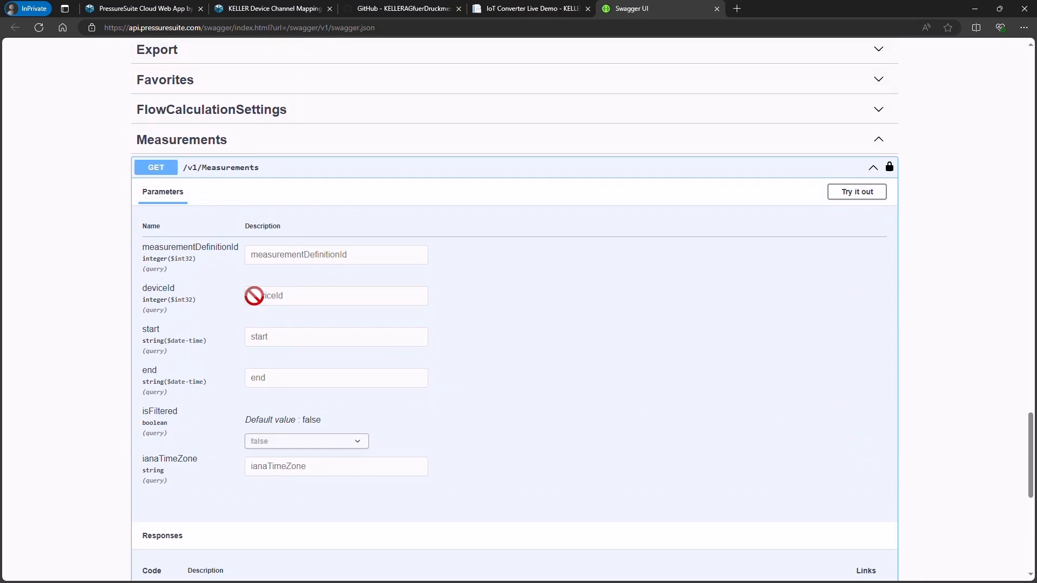
pyautogui.click(828, 199)
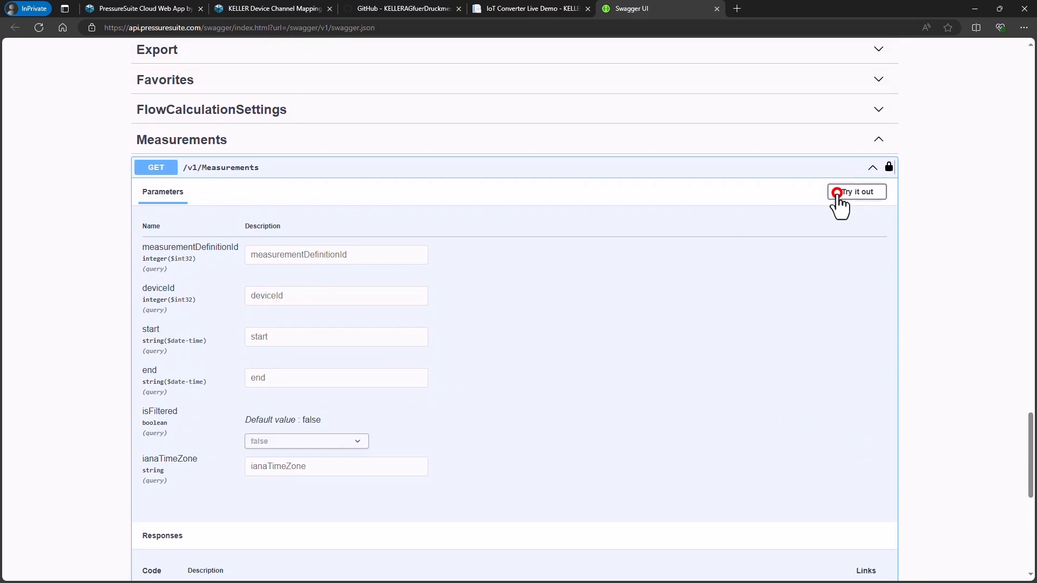
# Copy the id 38197 of the Schwammstadt device from the Devices response and enter it as the Measurements request's deviceId.
pyautogui.click(261, 298)
pyautogui.scroll(20, 370, 237)
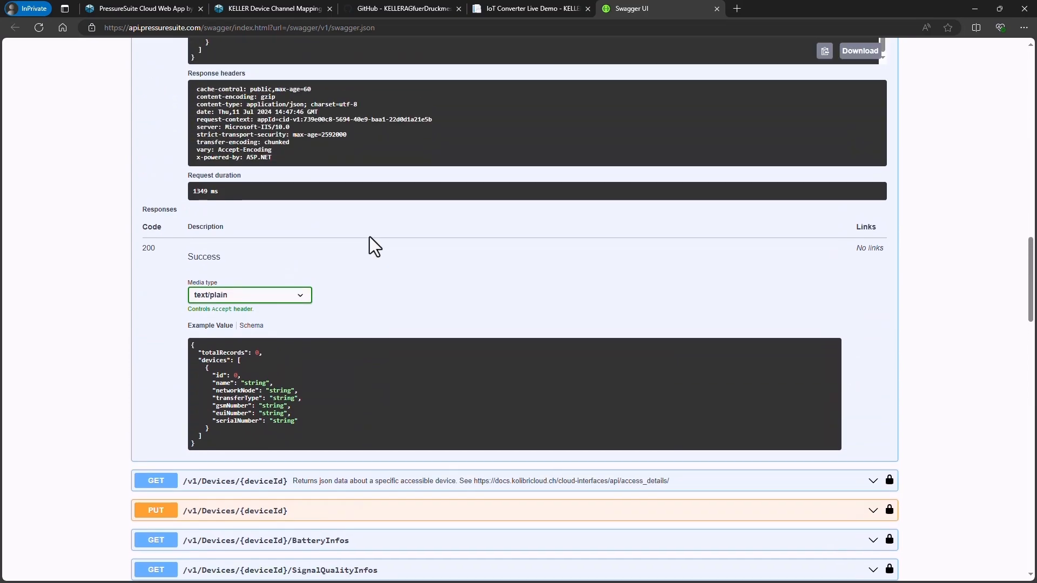
pyautogui.scroll(2, 369, 238)
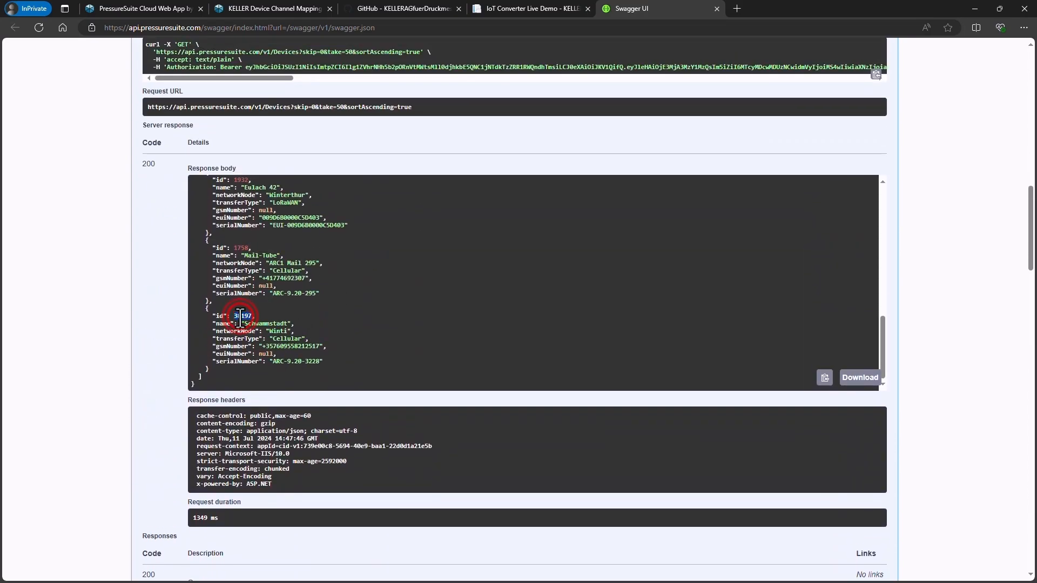
pyautogui.scroll(-20, 240, 317)
pyautogui.scroll(-5, 247, 314)
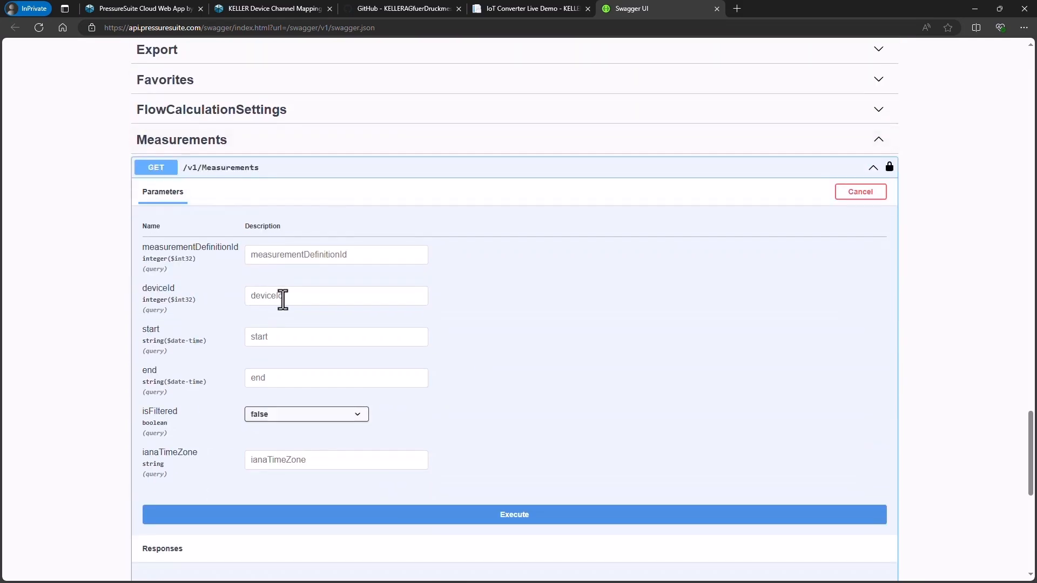
pyautogui.click(288, 297)
pyautogui.write('38197')
# Look up the TBaro channel in the device channel mapping documentation and set measurementDefinitionId to 8.
pyautogui.click(278, 256)
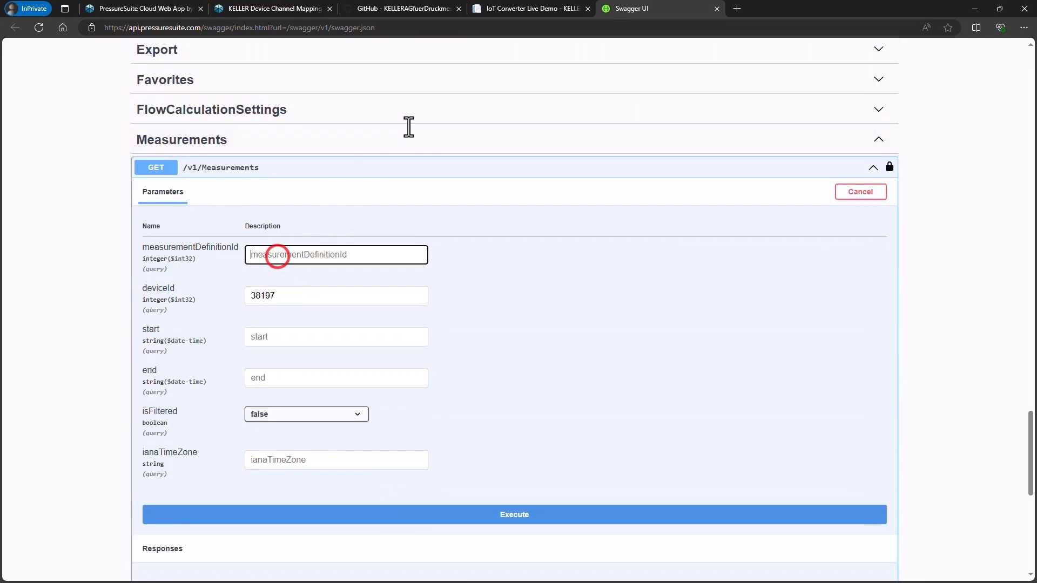
pyautogui.hotkey('ctrl', '2')
pyautogui.scroll(-16, 397, 199)
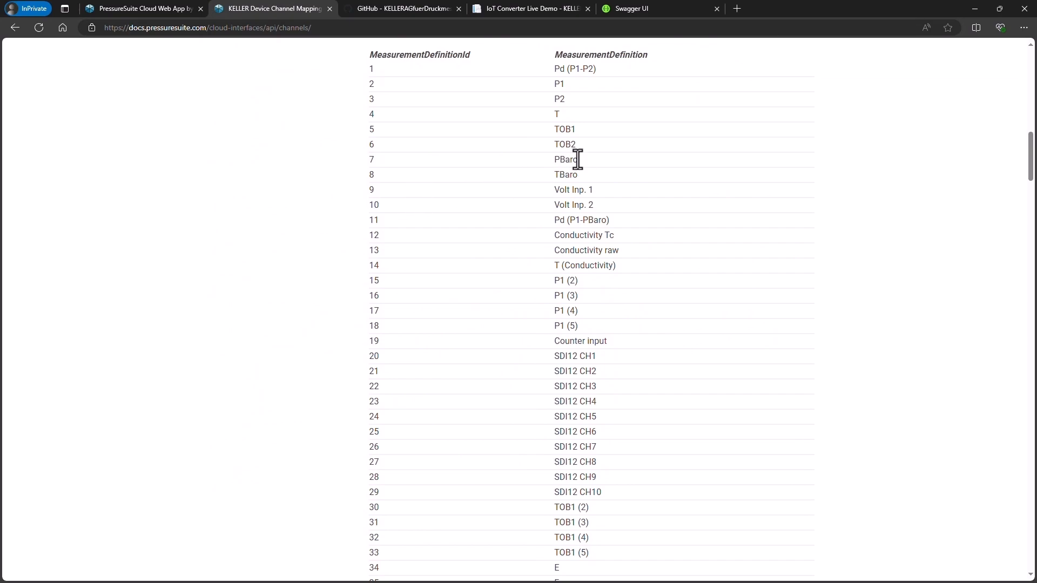
pyautogui.doubleClick(367, 156)
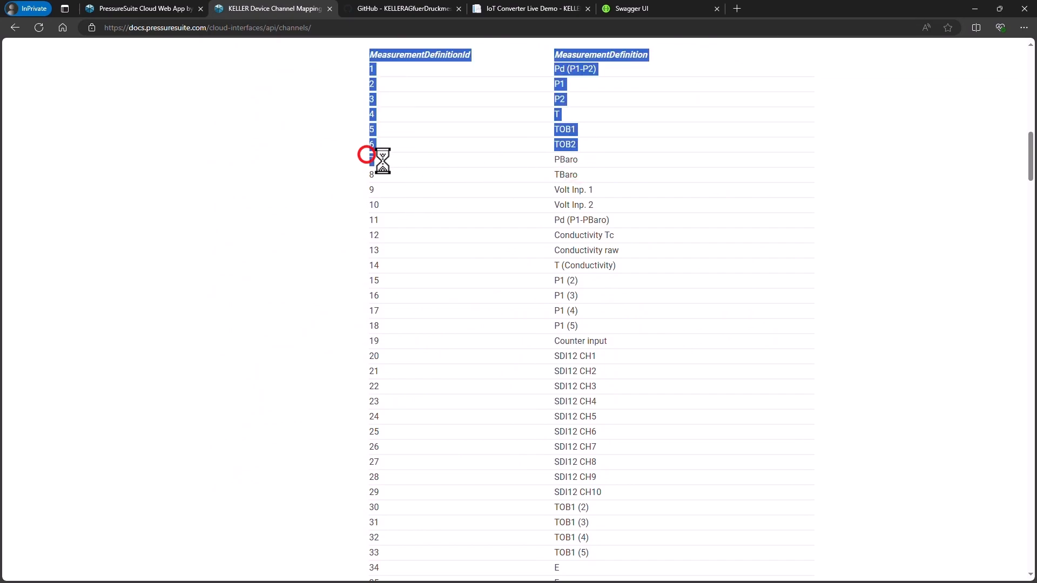
pyautogui.click(568, 176)
pyautogui.doubleClick(368, 176)
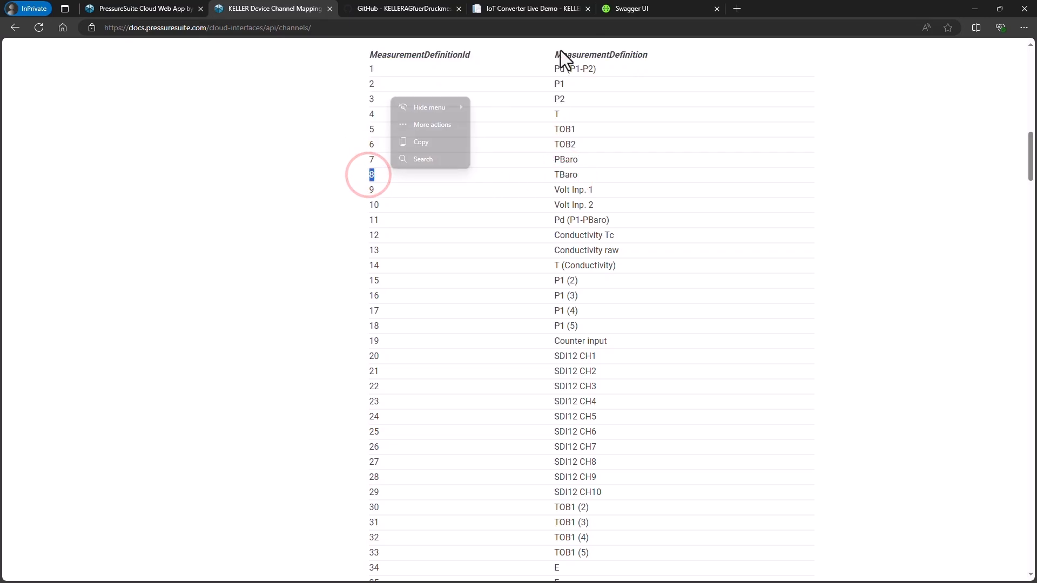
pyautogui.click(613, 9)
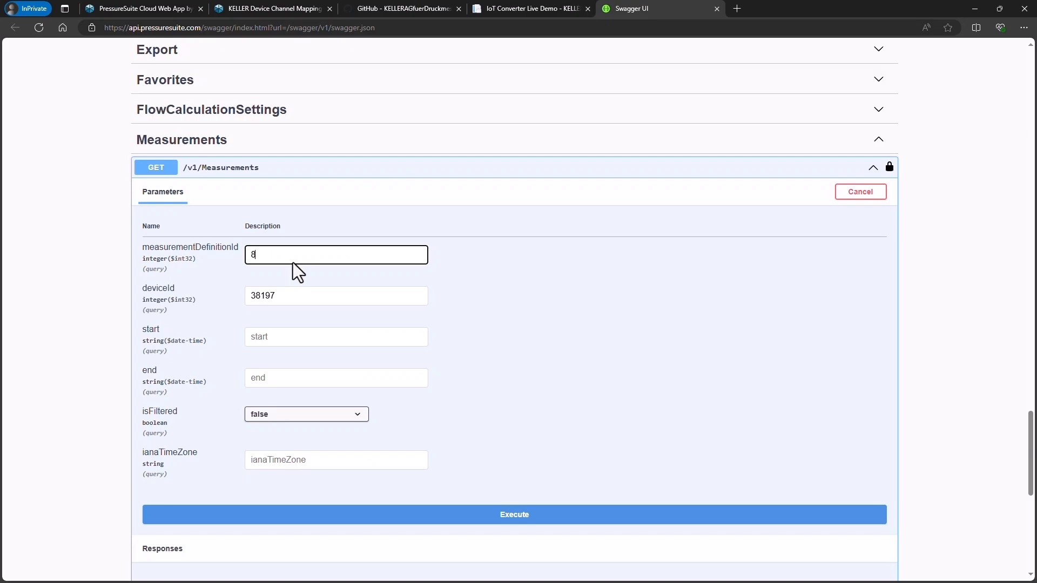
# Set the request's start to 2024-07-10T12:00:00.000Z and its end to 2024-07-11T12:00:00.000Z.
pyautogui.hotkey('alt', 'Tab')
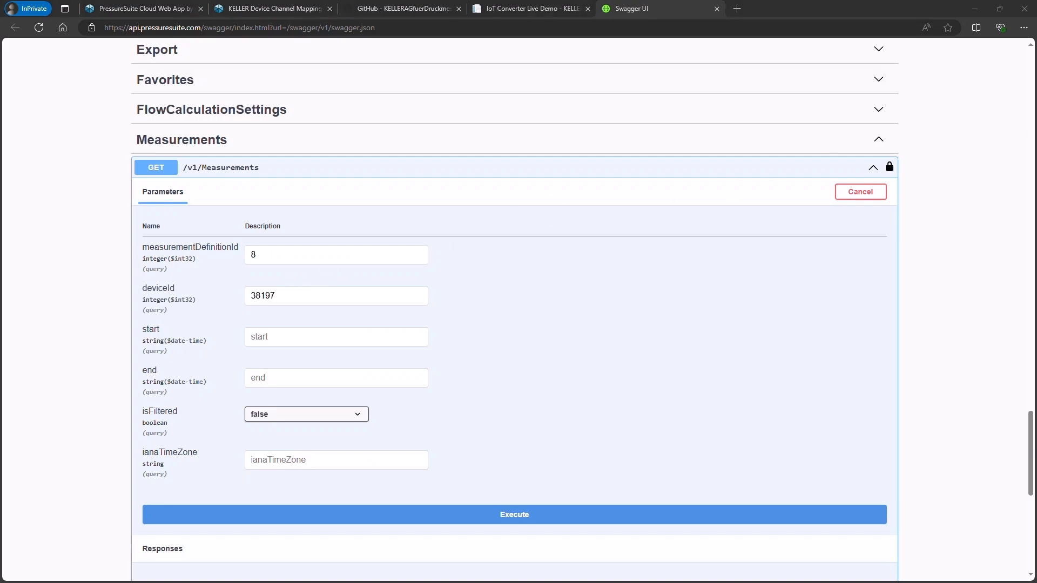
pyautogui.click(259, 334)
pyautogui.write('2024-07-10T12:00:00.000Z')
pyautogui.click(276, 380)
pyautogui.write('2024-07-10T12:00:00.000Z')
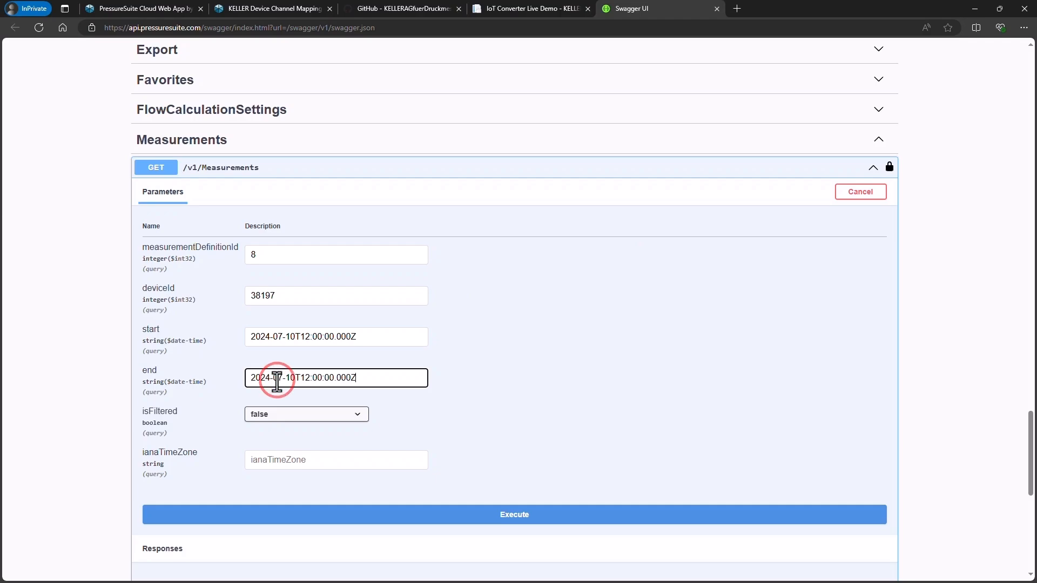
pyautogui.click(296, 378)
pyautogui.press('BackSpace')
pyautogui.write('1')
# Execute the GET /v1/Measurements request and look through the time and value pairs in the response body.
pyautogui.scroll(-3, 296, 378)
pyautogui.click(395, 335)
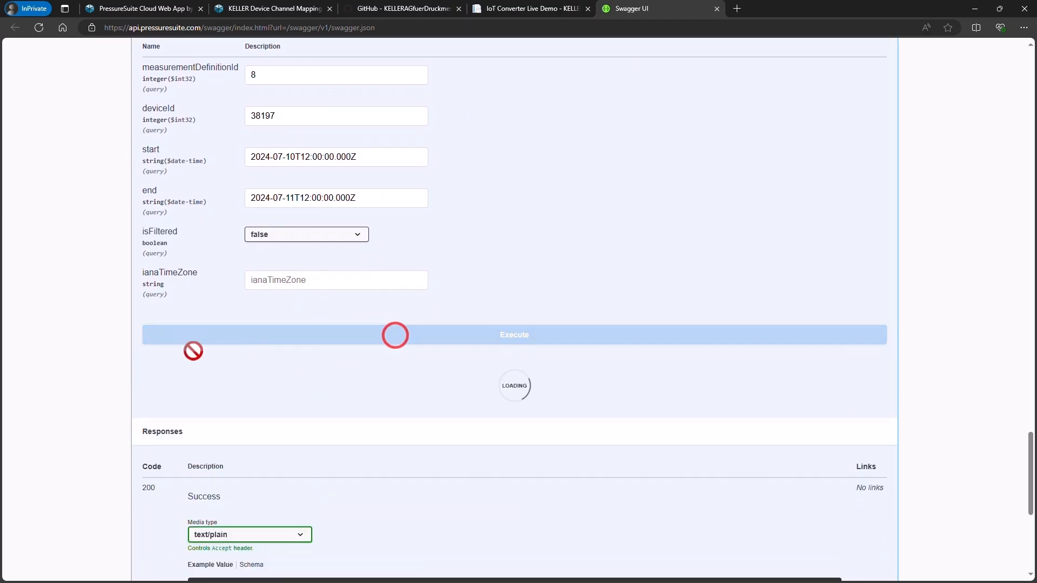
pyautogui.scroll(-5, 109, 358)
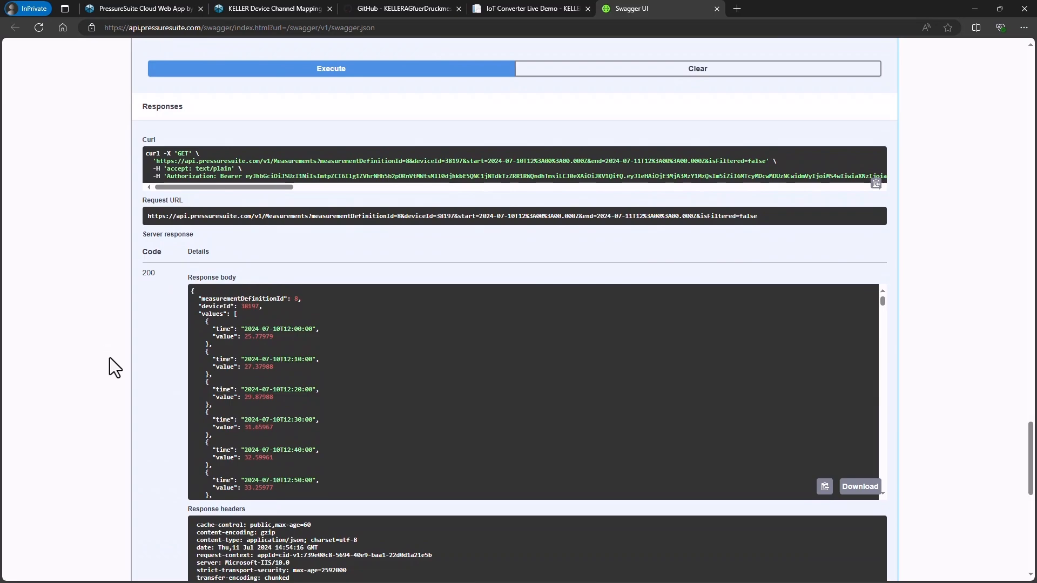
pyautogui.scroll(-5, 267, 325)
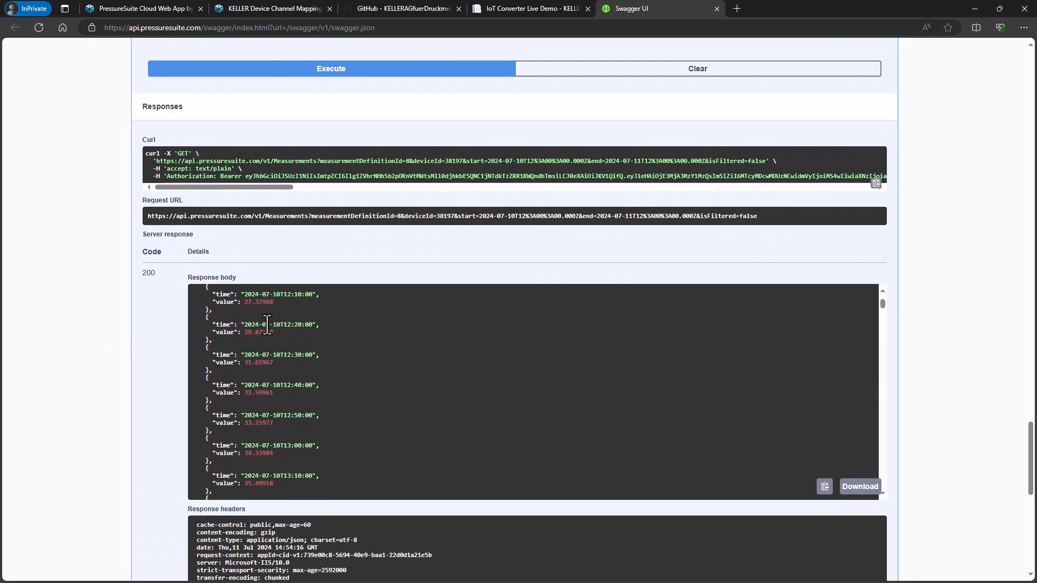
pyautogui.scroll(-8, 267, 324)
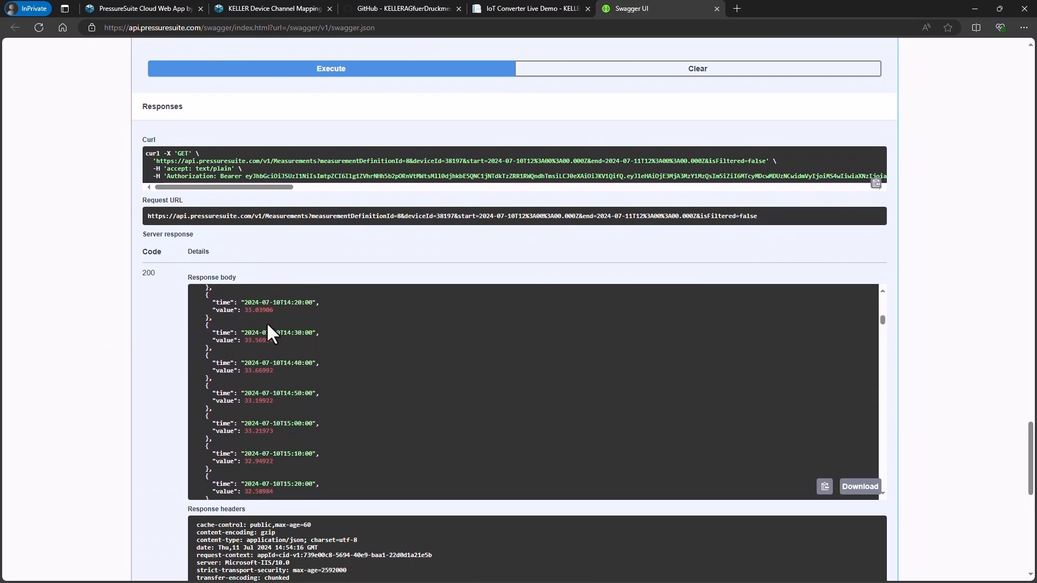
pyautogui.scroll(-6, 267, 324)
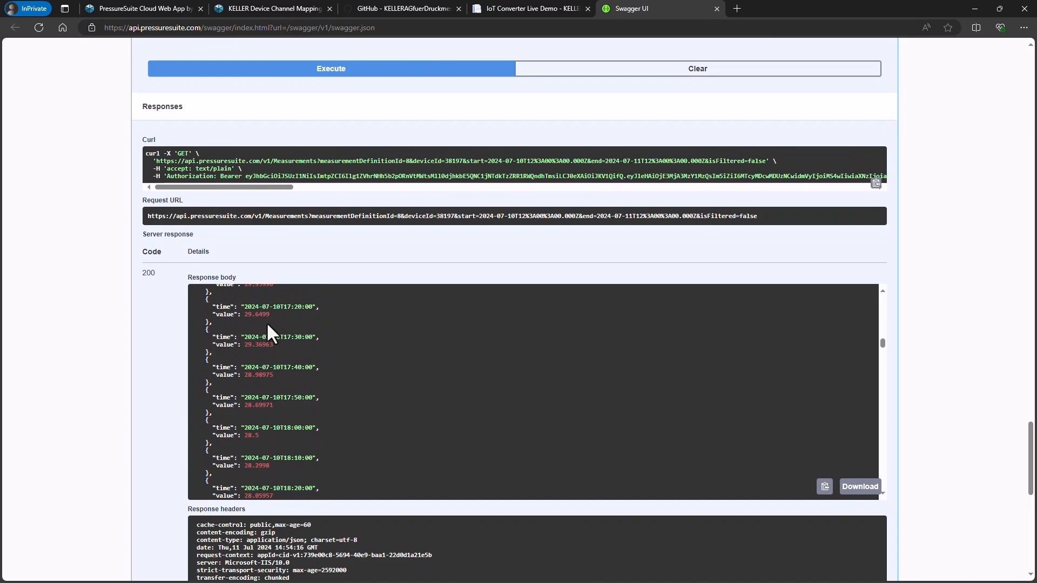
# Copy the Measurements request URL from Swagger UI and replace the GET request's URL in Insomnia with it.
pyautogui.moveTo(767, 218); pyautogui.dragTo(146, 219)
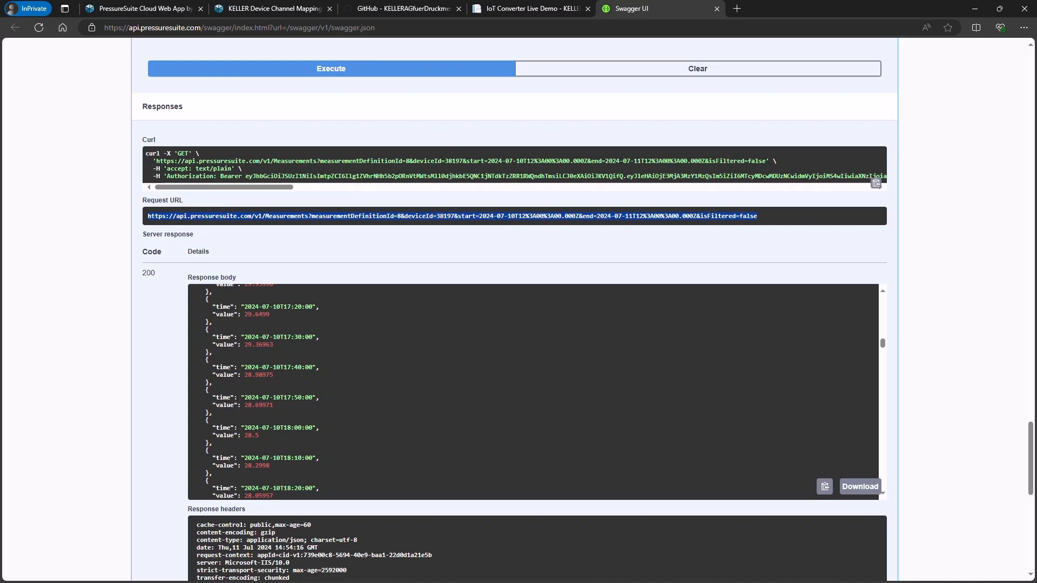
pyautogui.moveTo(733, 93); pyautogui.dragTo(770, 104)
pyautogui.tripleClick(787, 161)
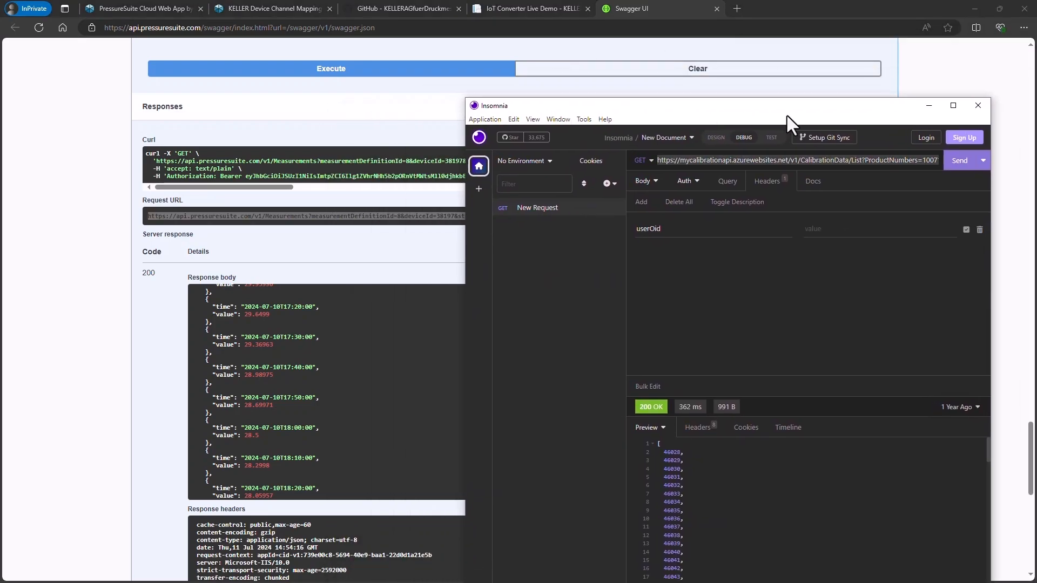
pyautogui.press('BackSpace')
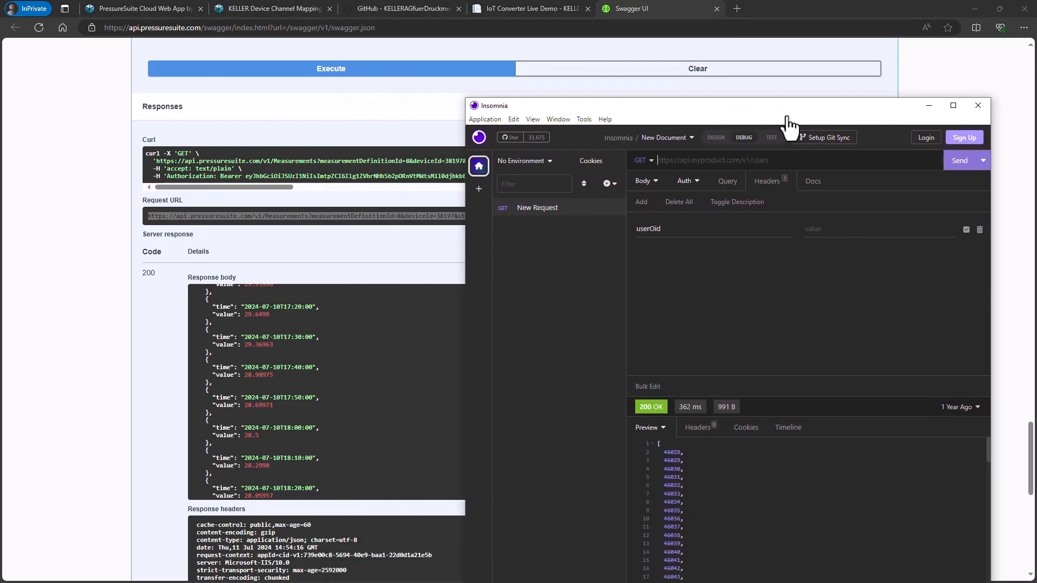
pyautogui.hotkey('ctrl', 'v')
# Maximize the Insomnia window and send the Measurements request with an empty userOid header.
pyautogui.click(727, 214)
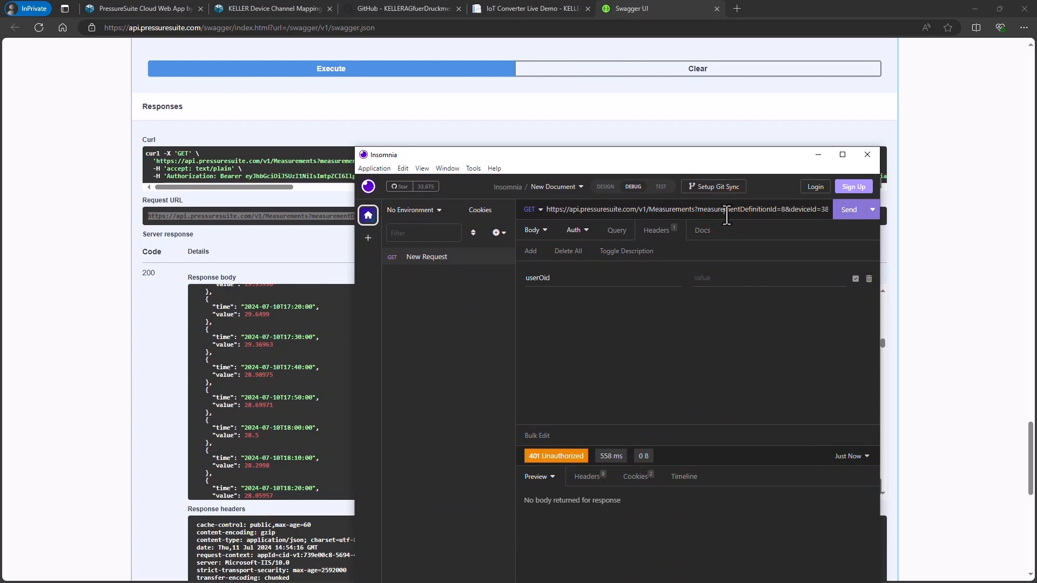
pyautogui.click(842, 155)
pyautogui.click(568, 59)
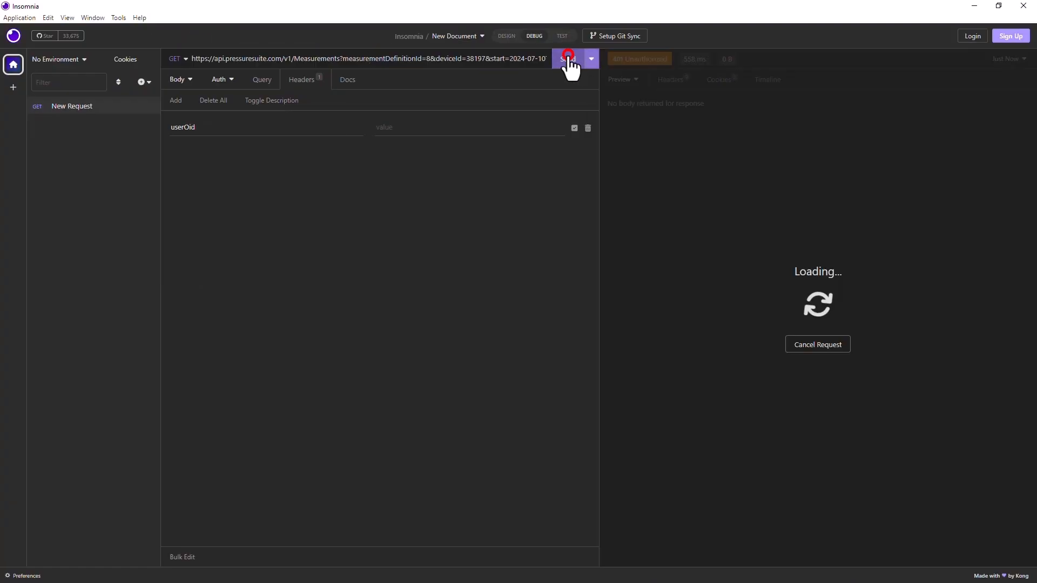
# Copy the permanent access token from PressureSuite Cloud's administrator settings, paste it as Insomnia's userOid header value and send the request.
pyautogui.click(975, 7)
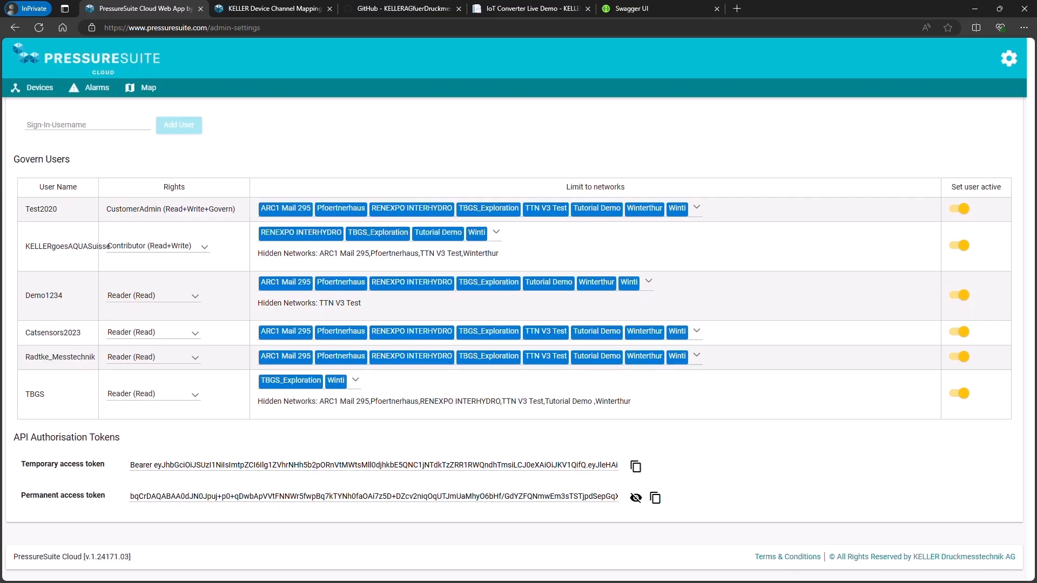
pyautogui.click(656, 497)
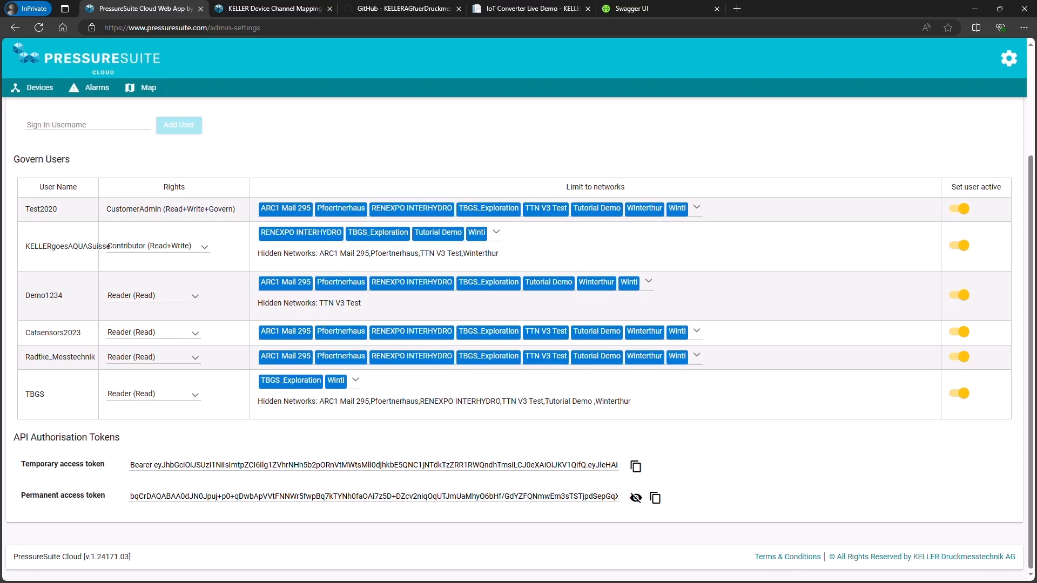
pyautogui.hotkey('alt', 'Tab')
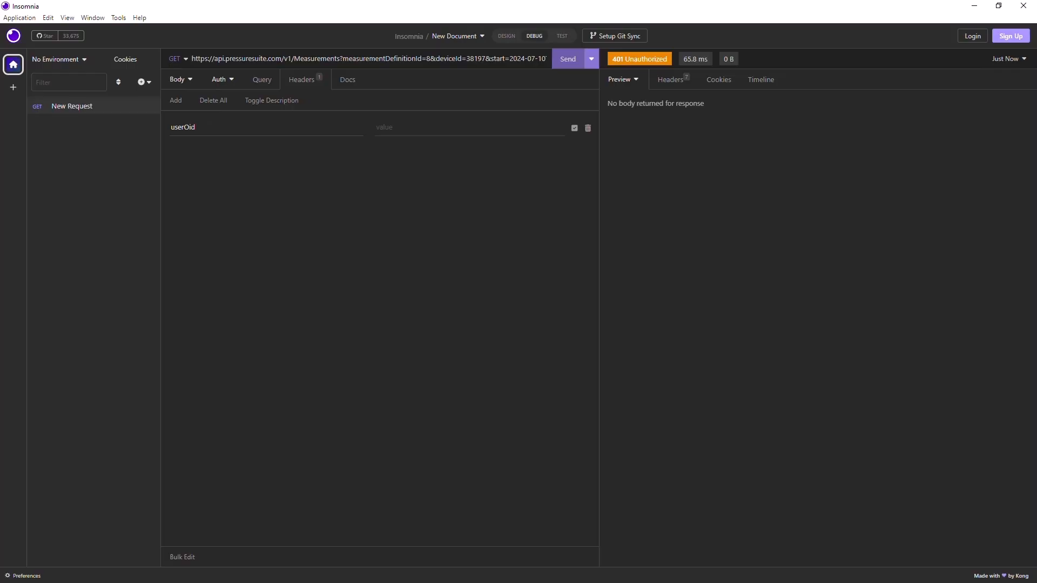
pyautogui.click(411, 126)
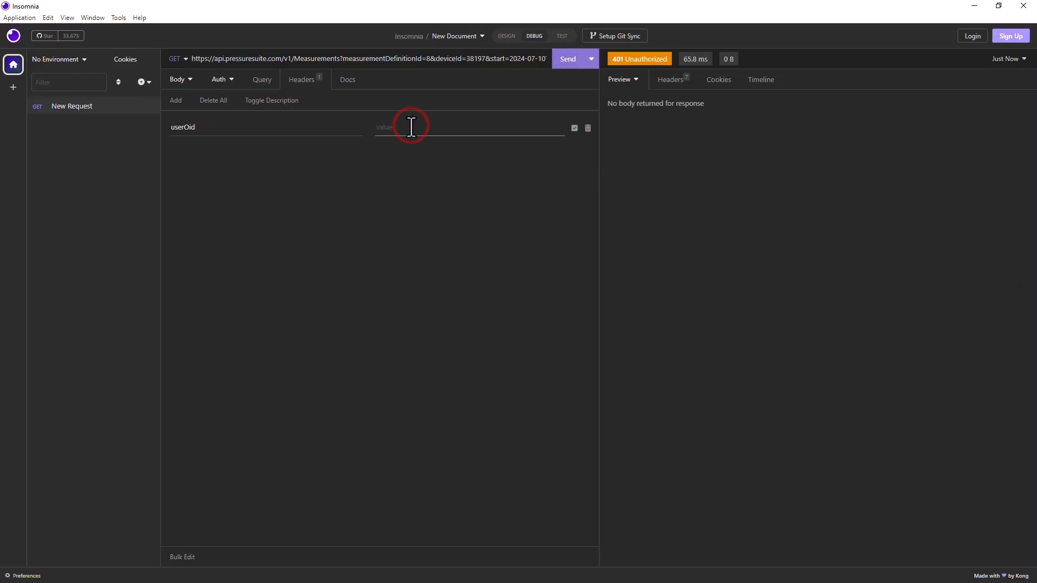
pyautogui.hotkey('ctrl', 'v')
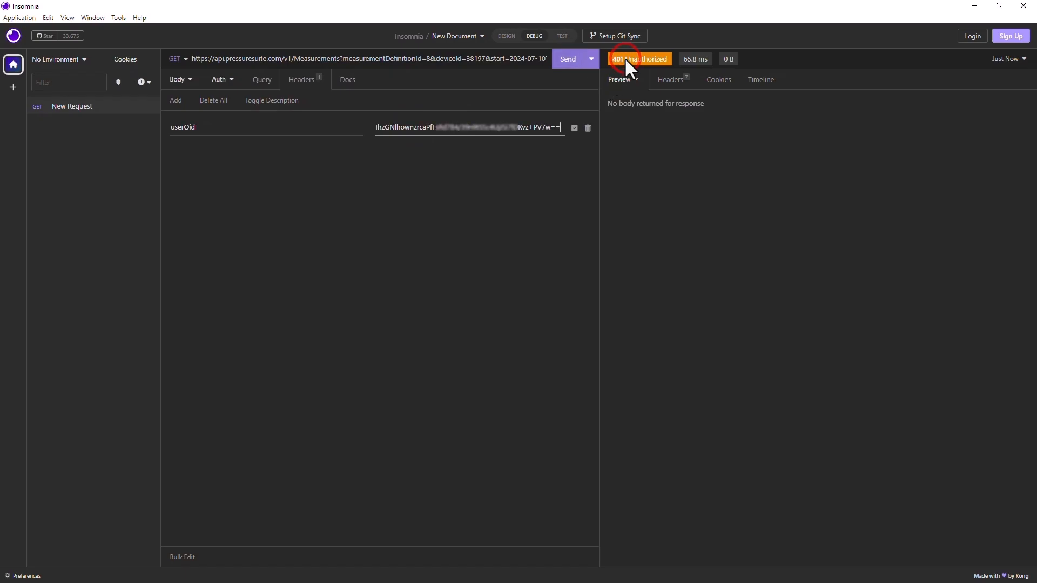
pyautogui.click(560, 64)
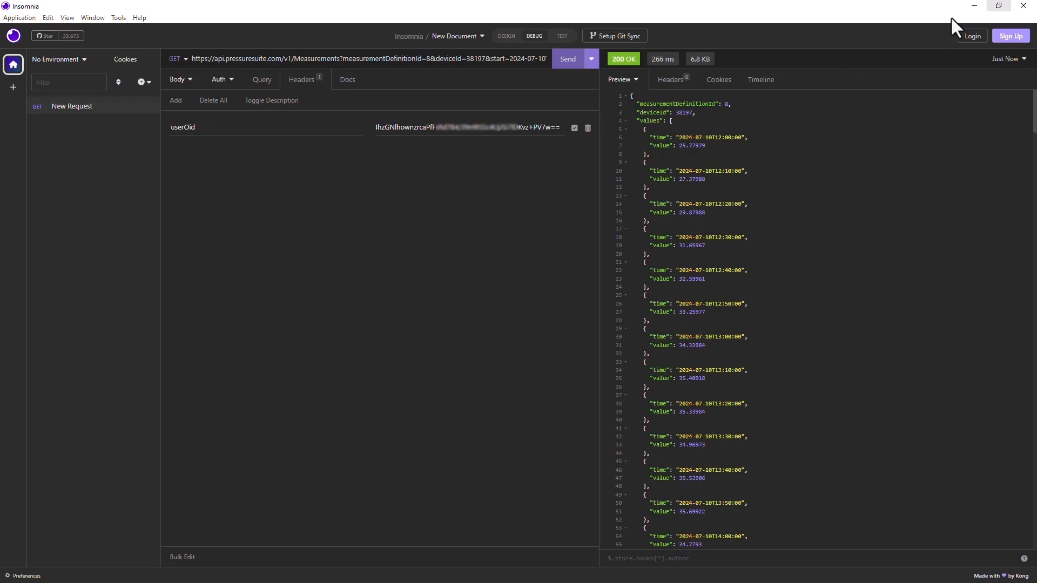
# Return to Swagger UI in the browser, open the API's swagger.json specification in a new tab and select its URL.
pyautogui.click(973, 6)
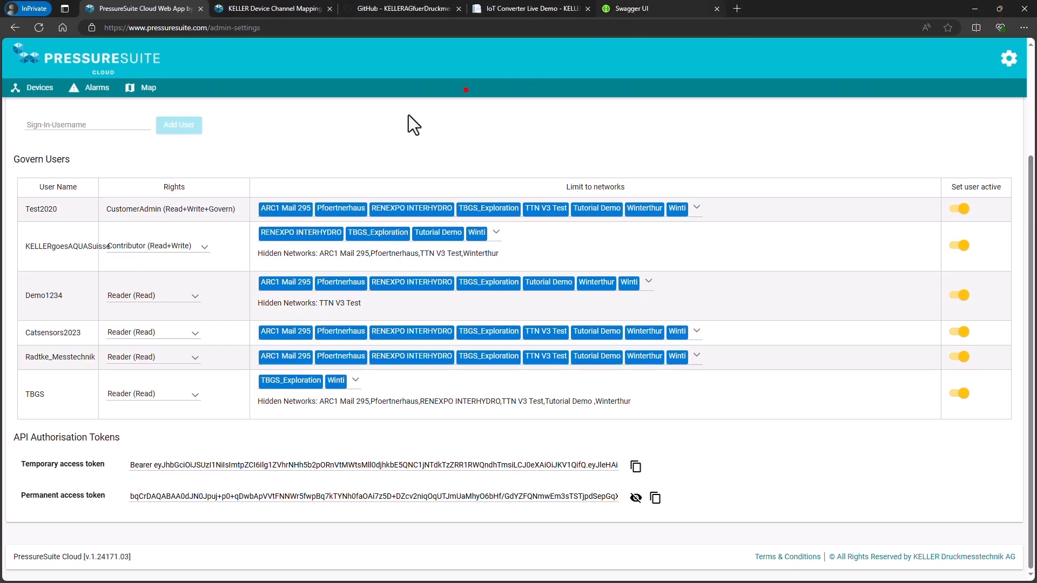
pyautogui.hotkey('ctrl', 'shift', 'Tab')
pyautogui.click(352, 123)
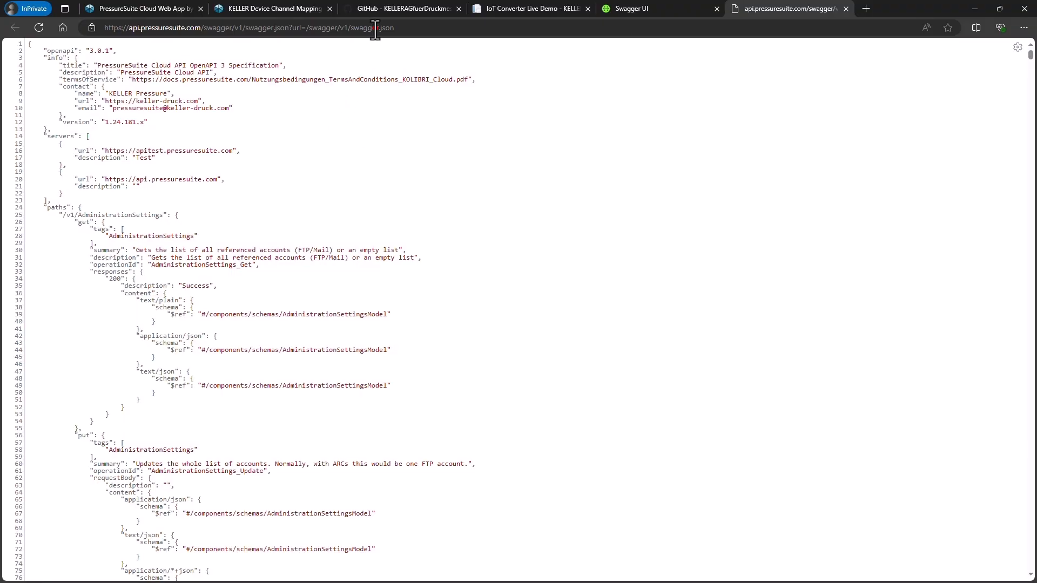
pyautogui.click(375, 28)
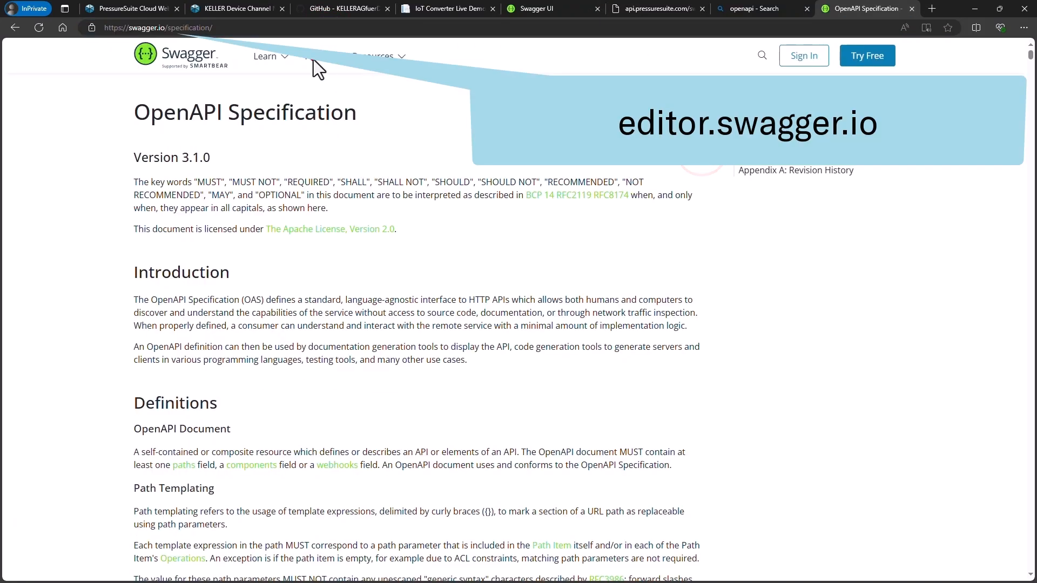
# Open the online Swagger Editor from the Swagger website's list of open-source tools.
pyautogui.click(314, 57)
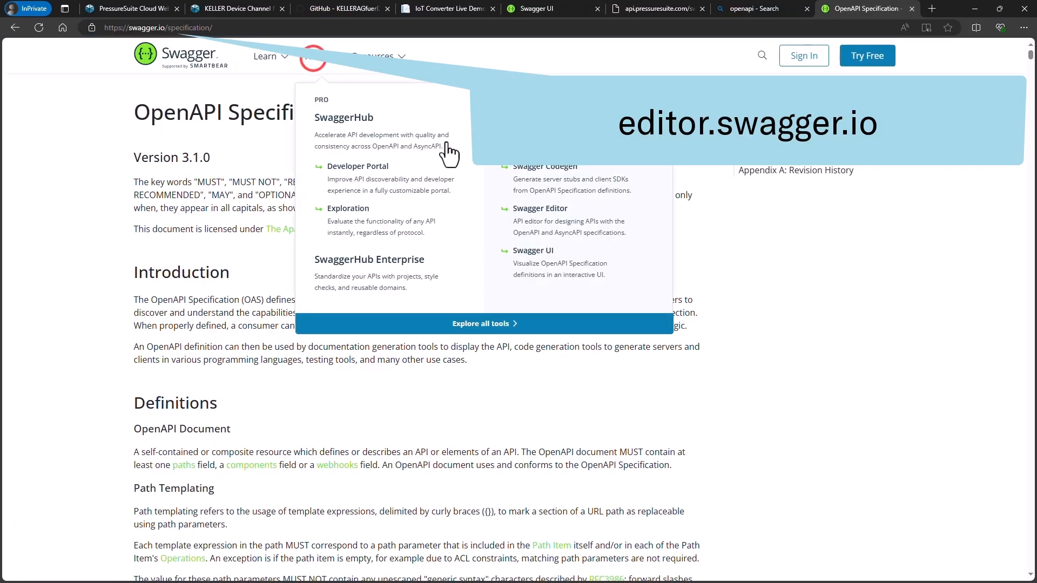
pyautogui.click(555, 211)
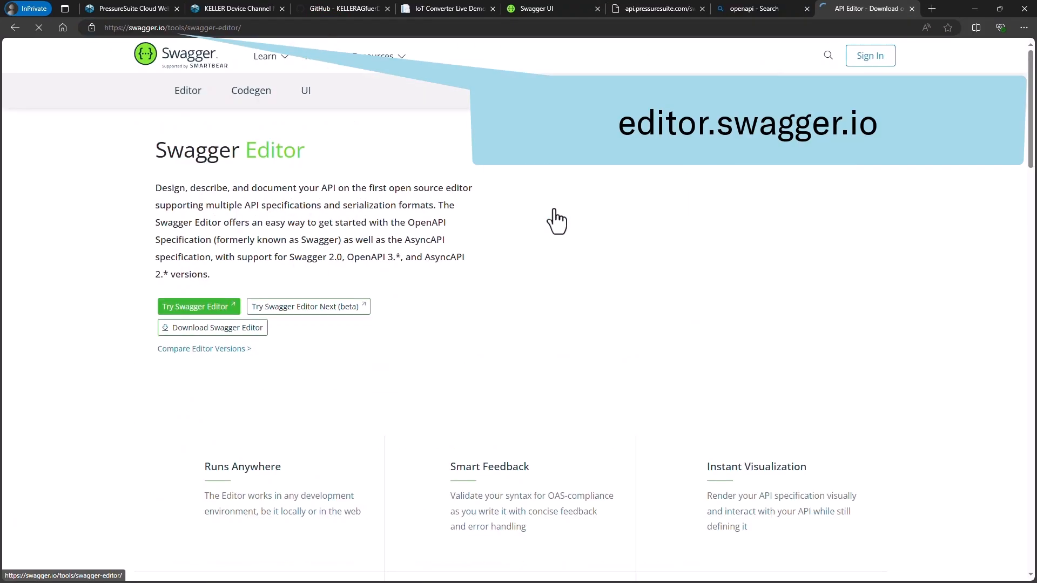
pyautogui.click(199, 307)
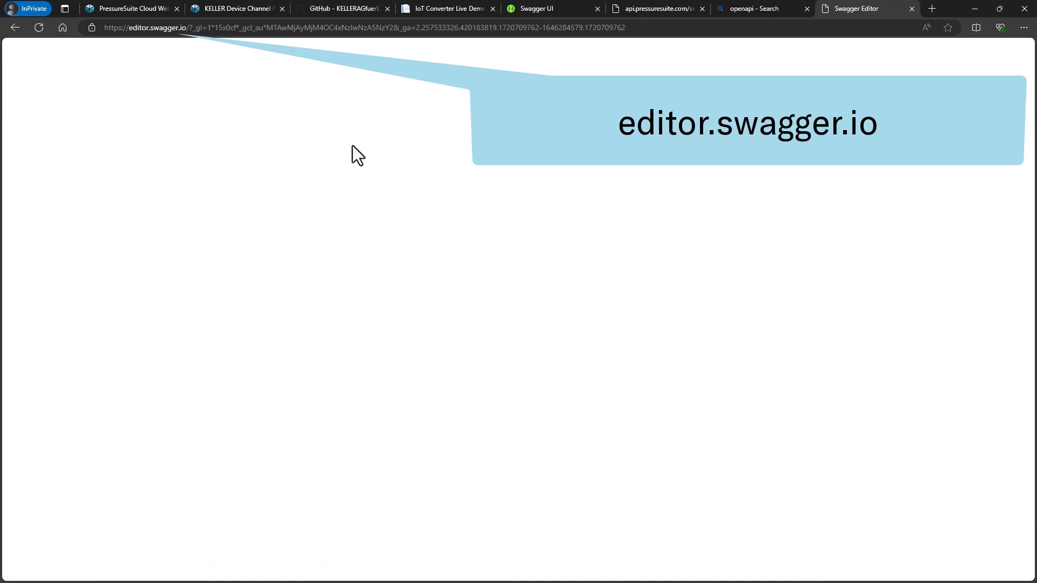
pyautogui.click(561, 109)
# Copy the entire swagger.json specification, paste it into the empty Swagger Editor document and accept its conversion to YAML.
pyautogui.click(657, 11)
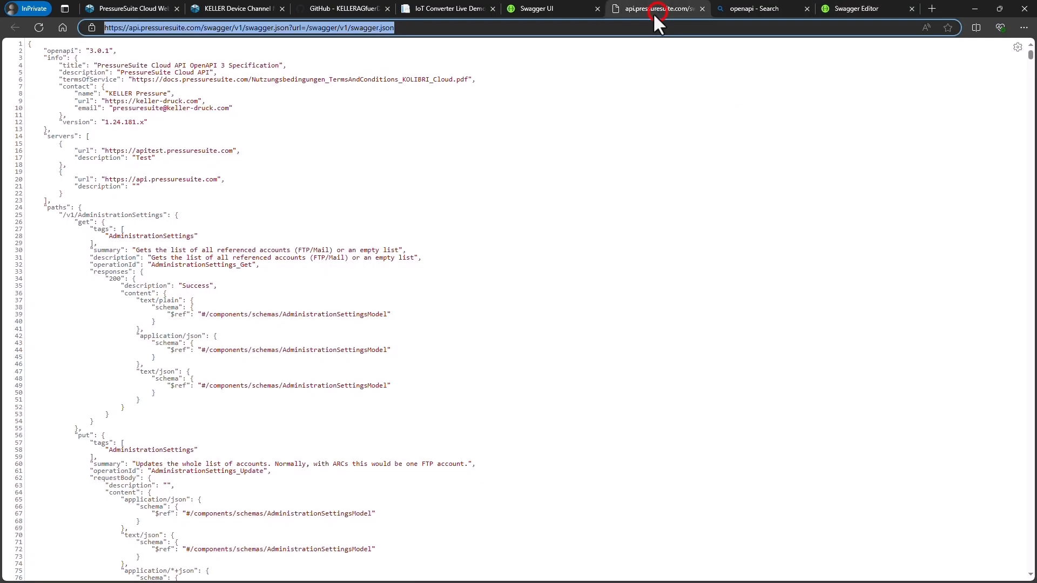
pyautogui.click(433, 114)
pyautogui.hotkey('ctrl', 'a')
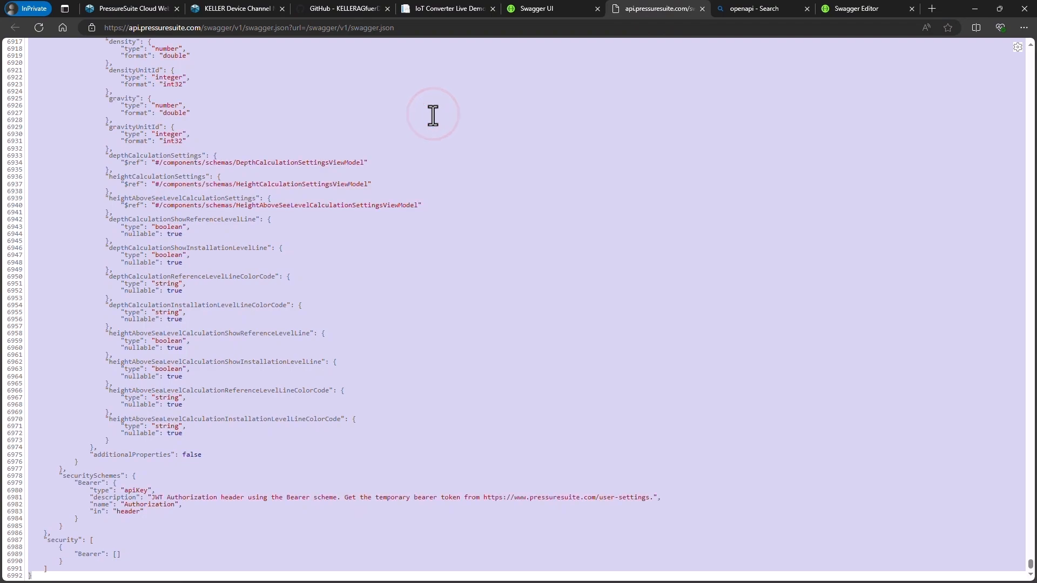
pyautogui.click(854, 11)
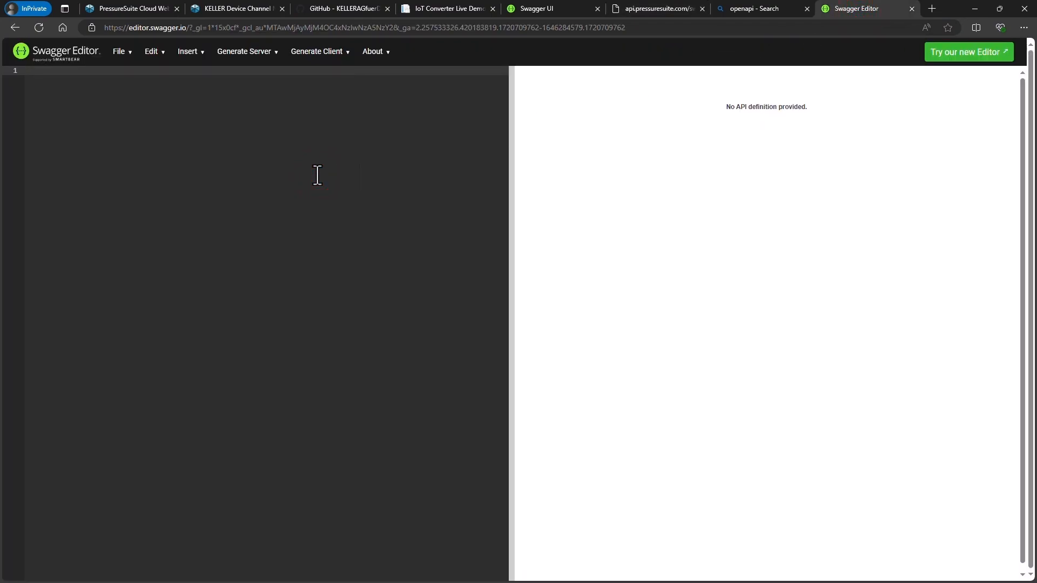
pyautogui.hotkey('ctrl', 'v')
pyautogui.click(570, 87)
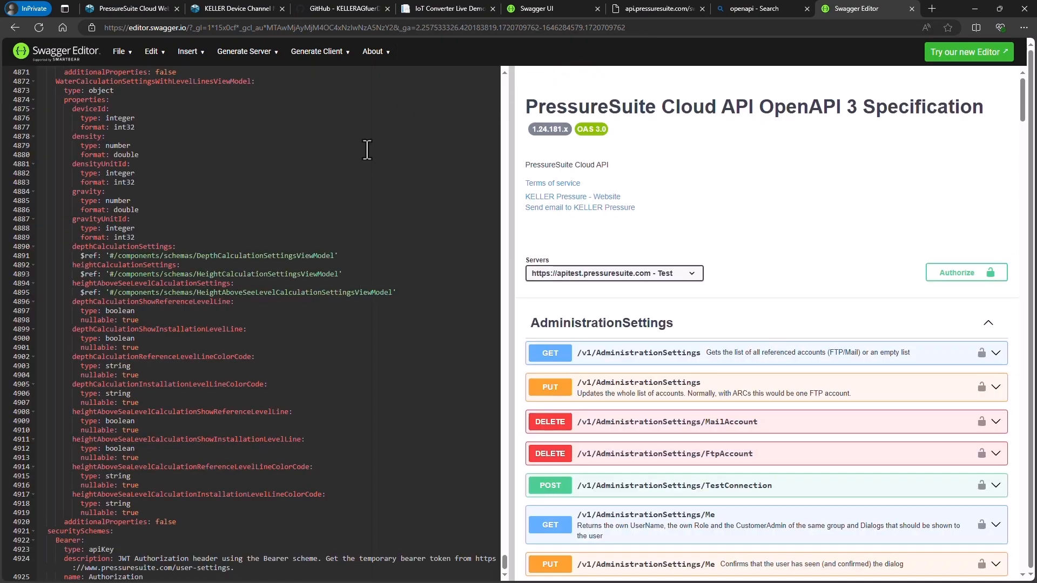
# Generate a Python client from the specification and open the downloaded python-client-generated.zip.
pyautogui.click(348, 61)
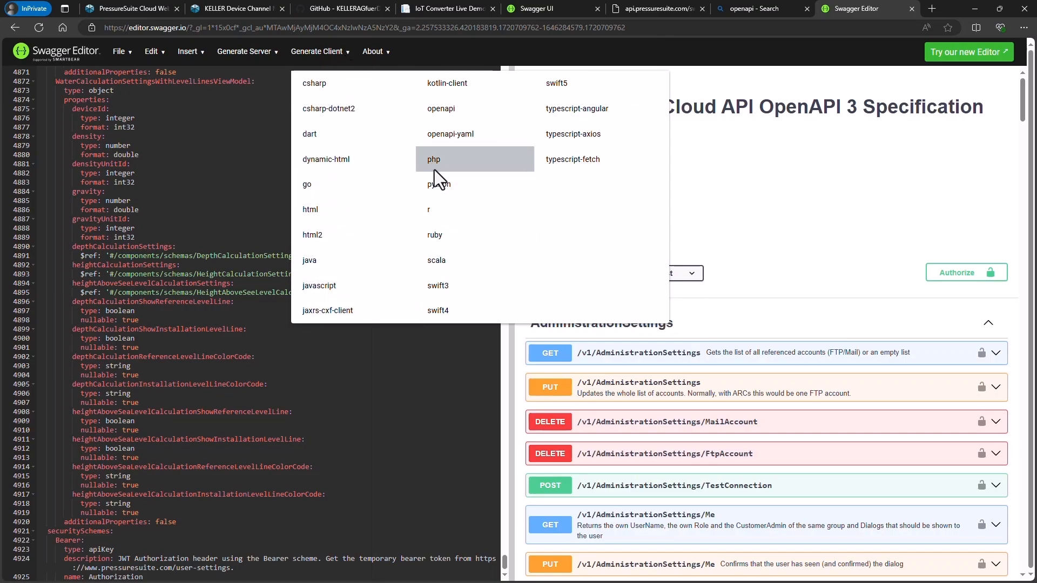
pyautogui.click(443, 181)
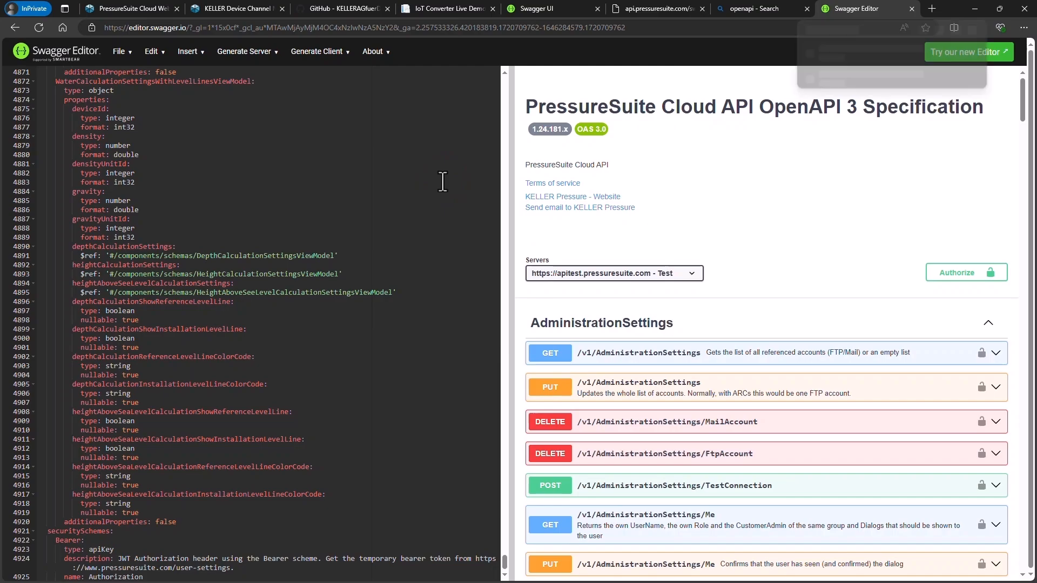
pyautogui.click(837, 76)
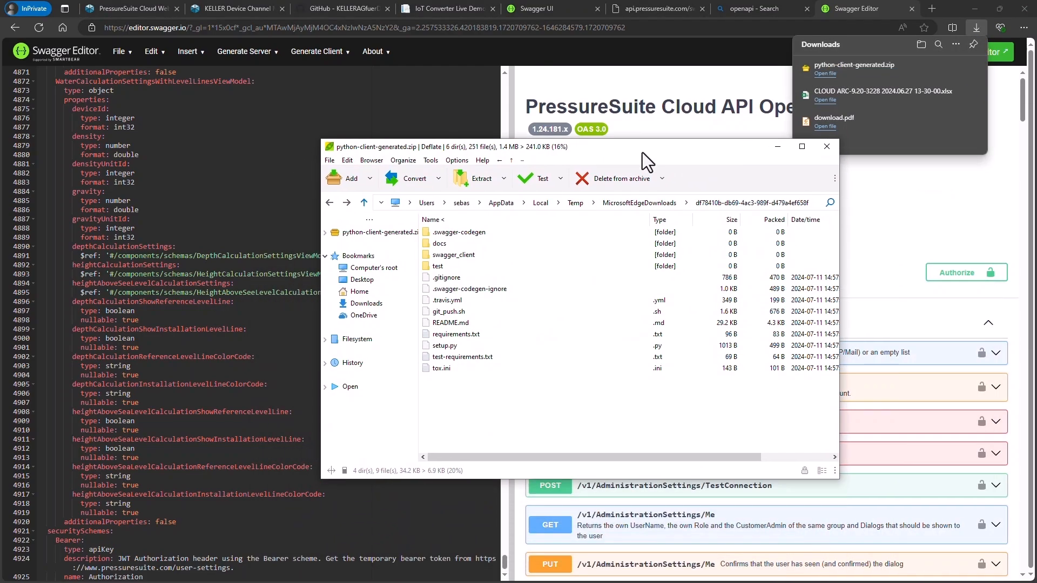
# Open the models folder inside swagger_client in the archive and look through its Python files.
pyautogui.doubleClick(443, 253)
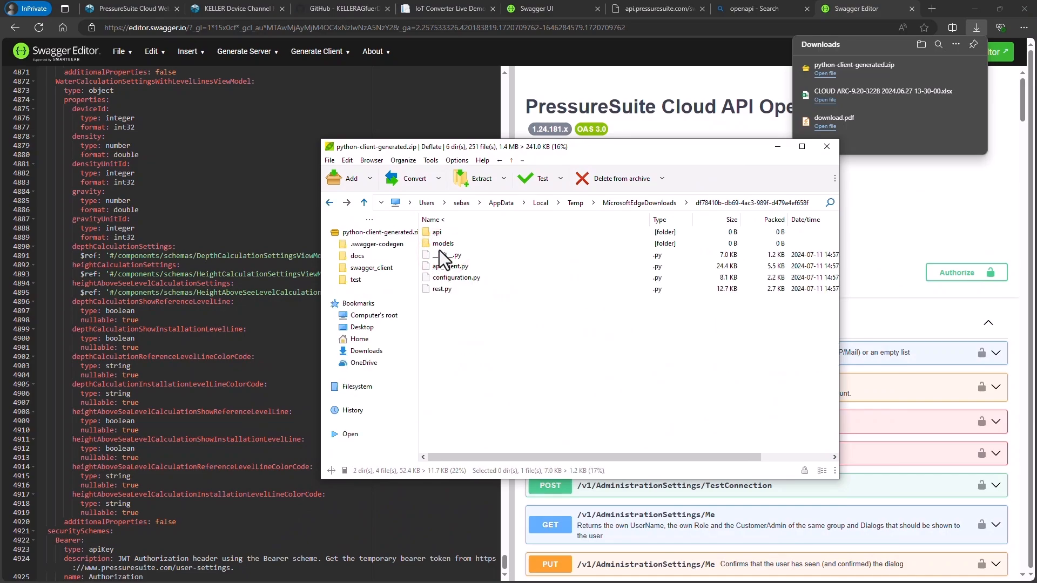
pyautogui.click(438, 243)
pyautogui.doubleClick(436, 245)
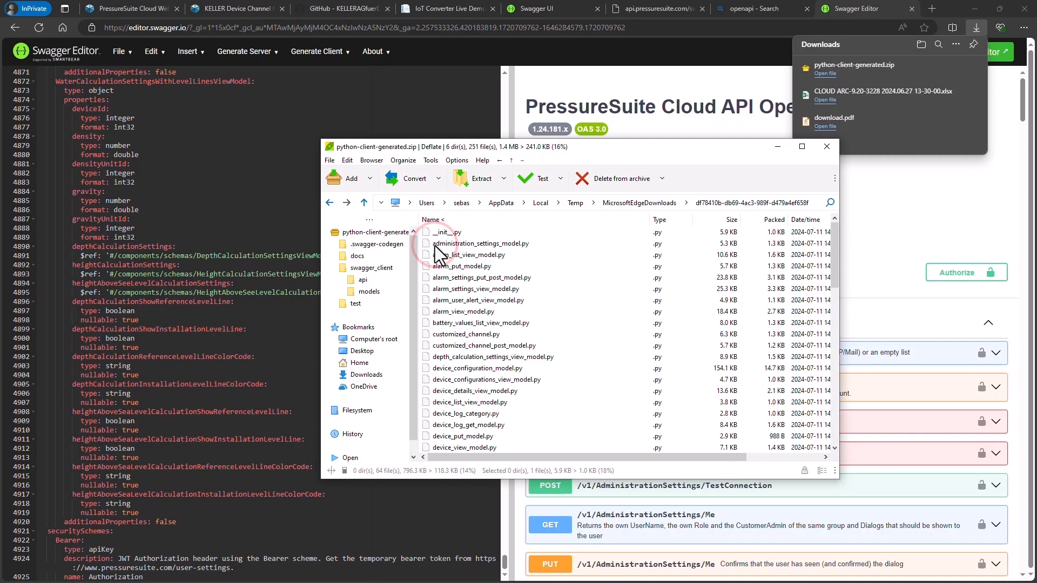
pyautogui.scroll(-4, 475, 323)
pyautogui.scroll(-7, 475, 320)
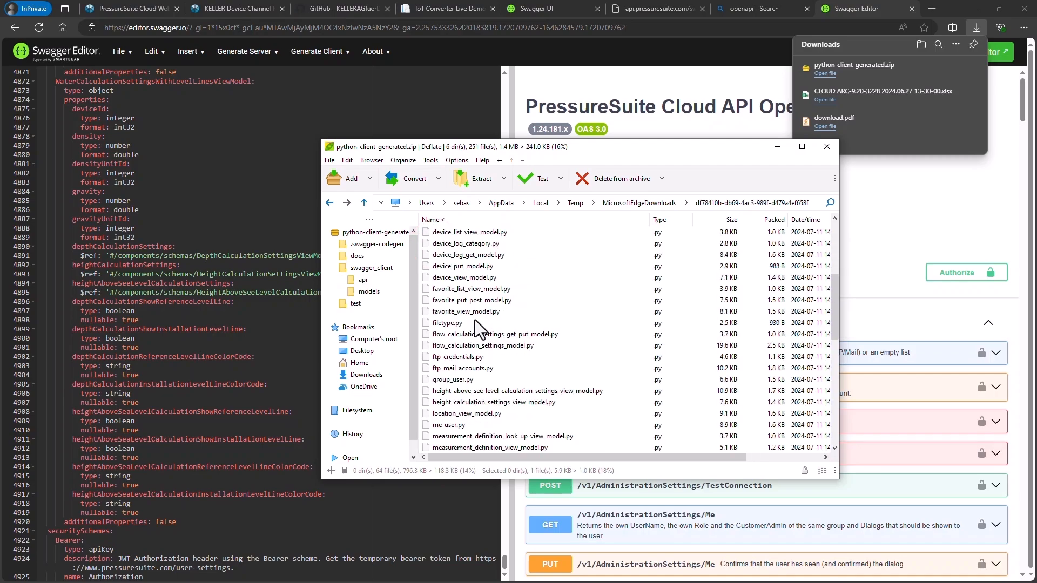
# Open measurement_value_view_model.py from the archive, maximize it in Notepad and examine the MeasurementValueViewModel class.
pyautogui.click(485, 312)
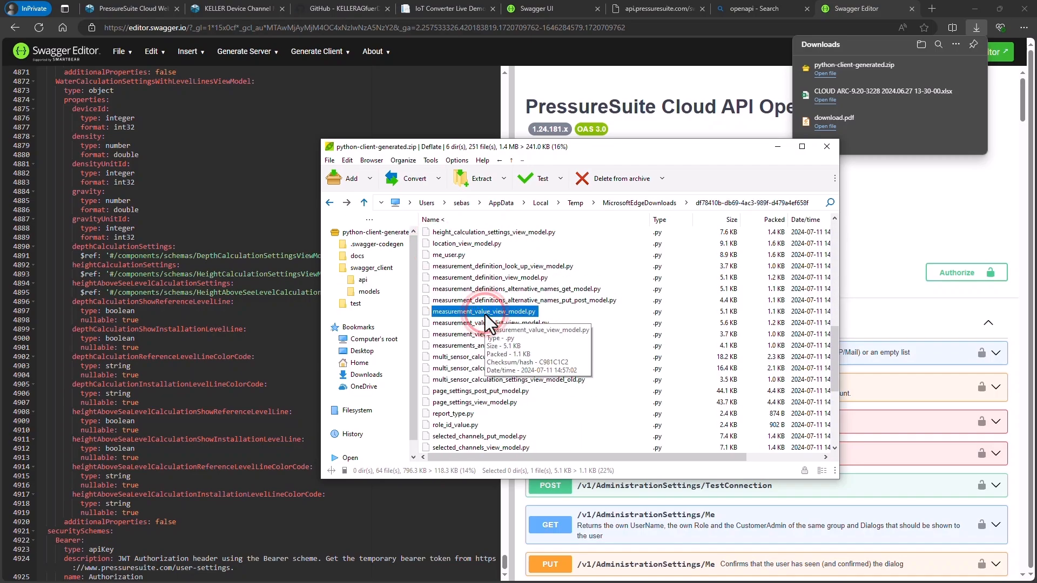
pyautogui.doubleClick(485, 315)
pyautogui.doubleClick(465, 278)
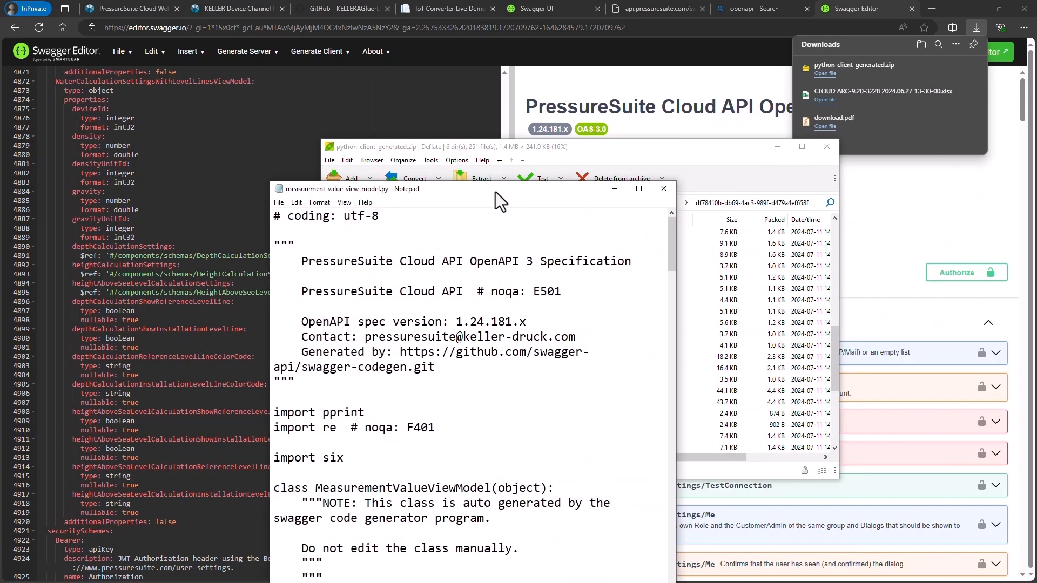
pyautogui.doubleClick(495, 192)
pyautogui.scroll(-2, 311, 309)
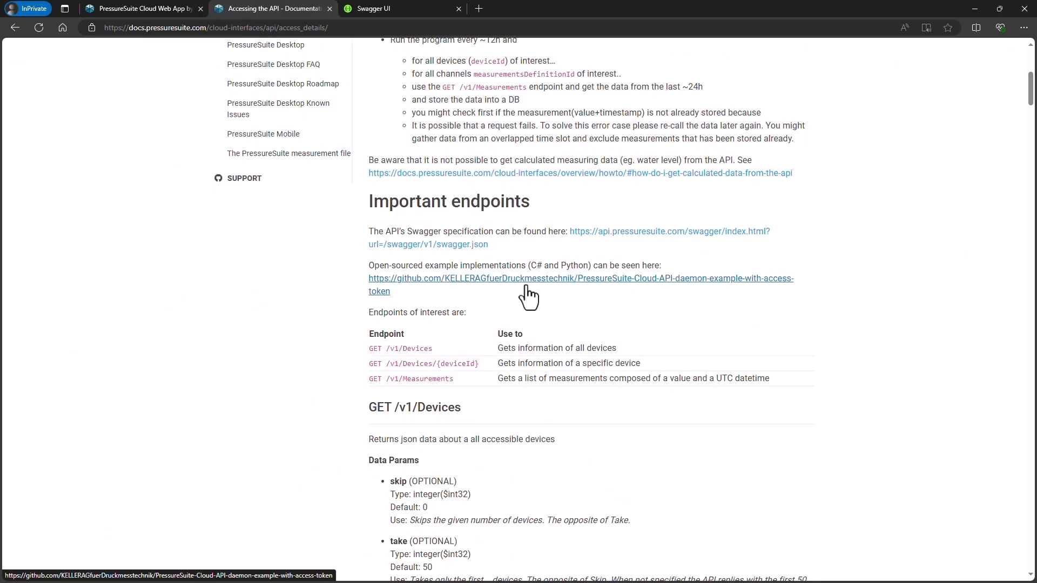
# Open the API daemon example GitHub repository linked in the browser's API documentation in a new tab and read its README.
pyautogui.rightClick(525, 282)
pyautogui.click(549, 296)
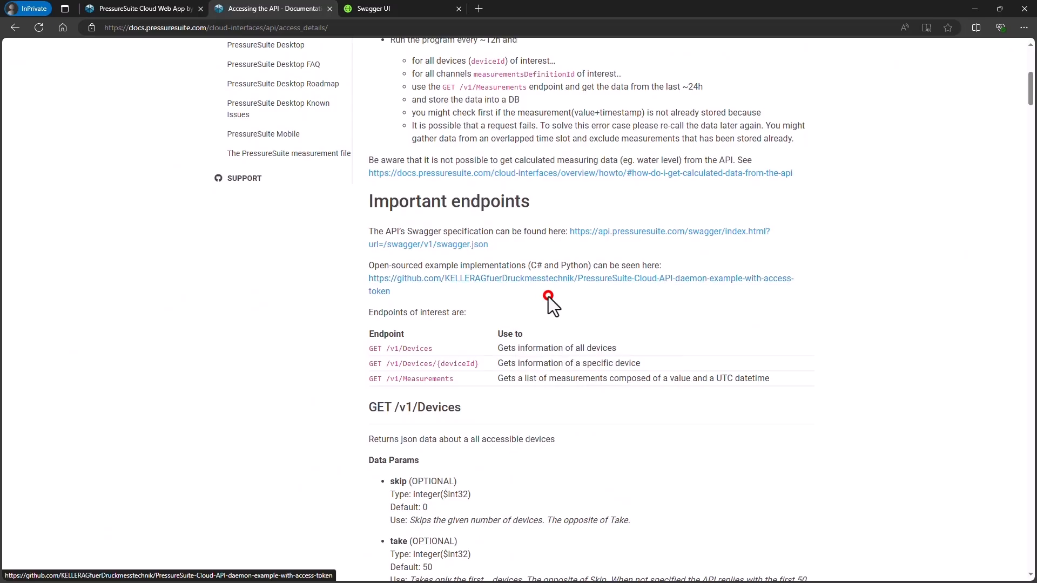
pyautogui.click(389, 9)
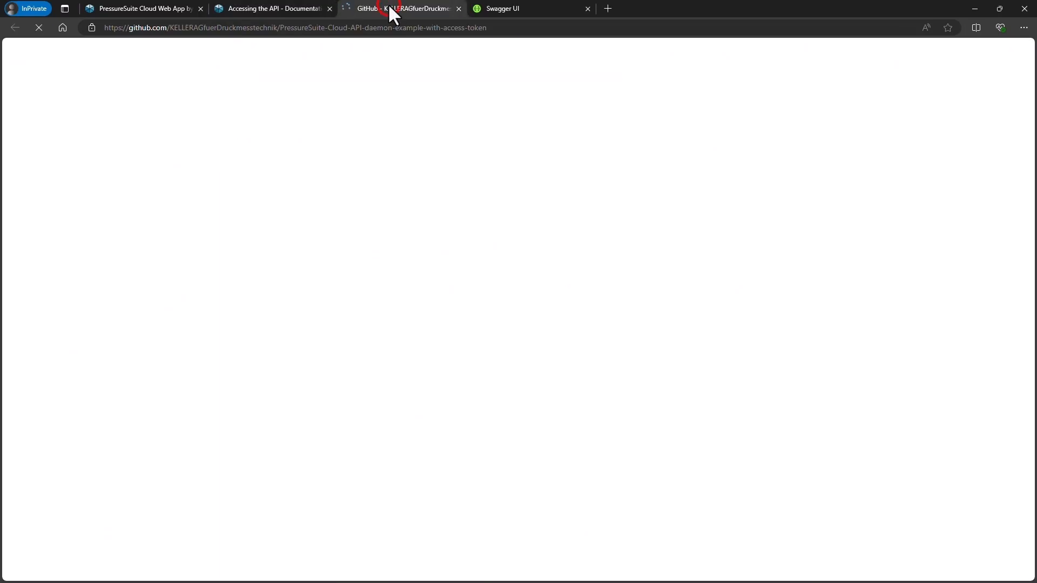
pyautogui.scroll(-4, 519, 308)
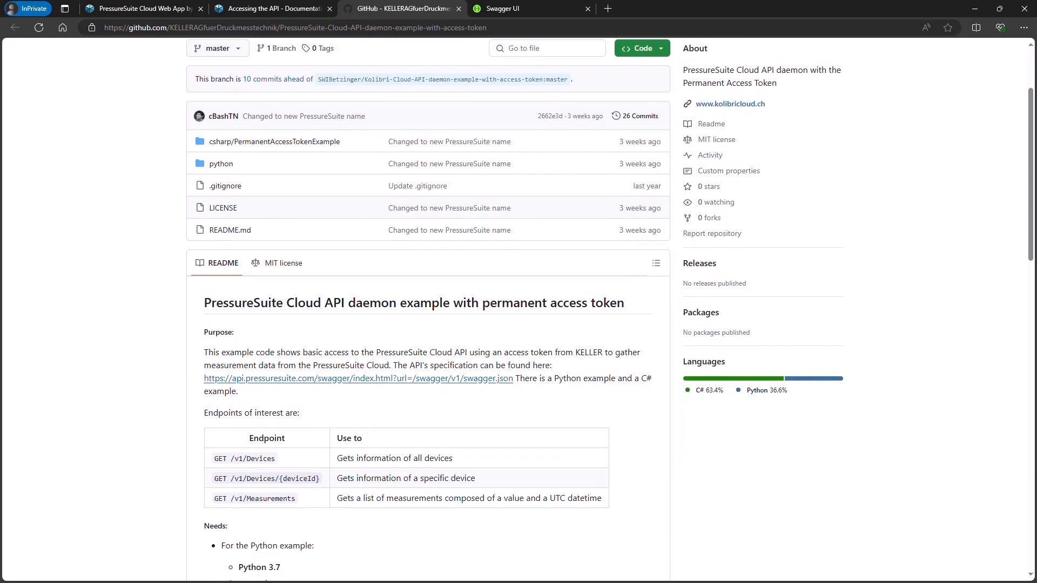
pyautogui.scroll(-2, 427, 308)
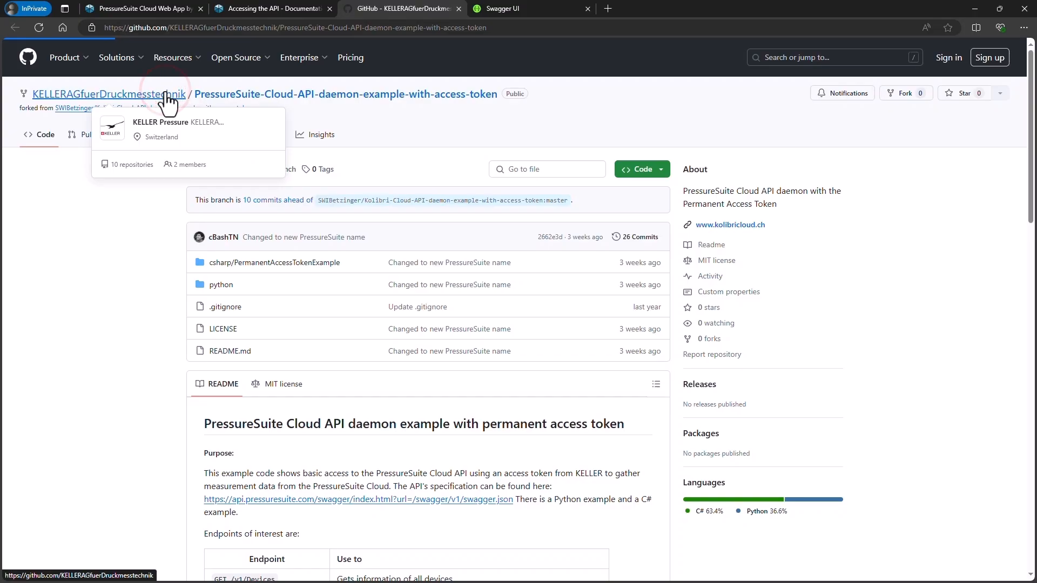
# Go to KELLER's GitHub organization page, open the KellerAg.Shared.IoT.Converters repository and read its README down to the Live-Editor section.
pyautogui.click(166, 94)
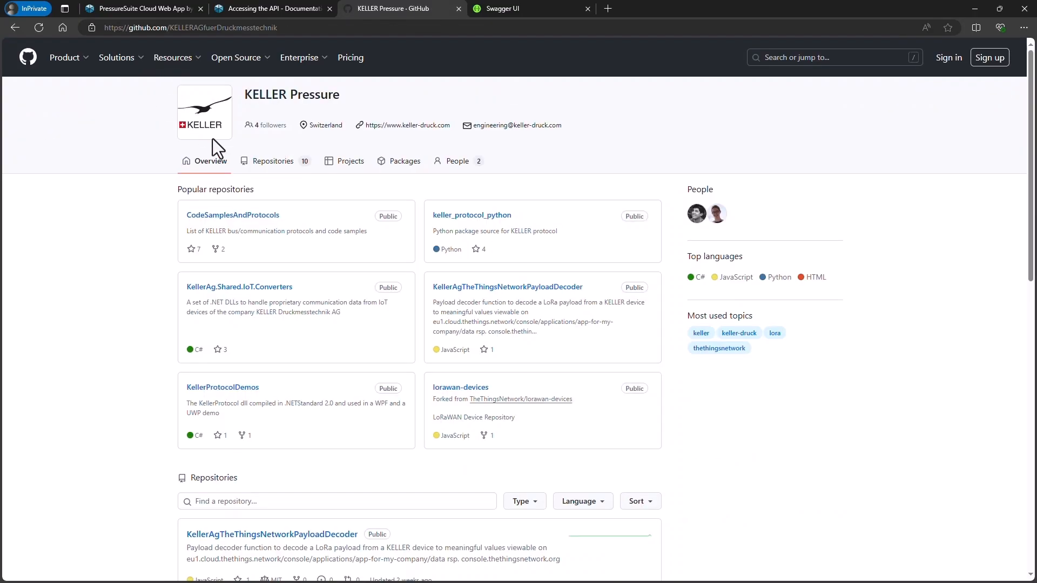
pyautogui.scroll(-8, 281, 207)
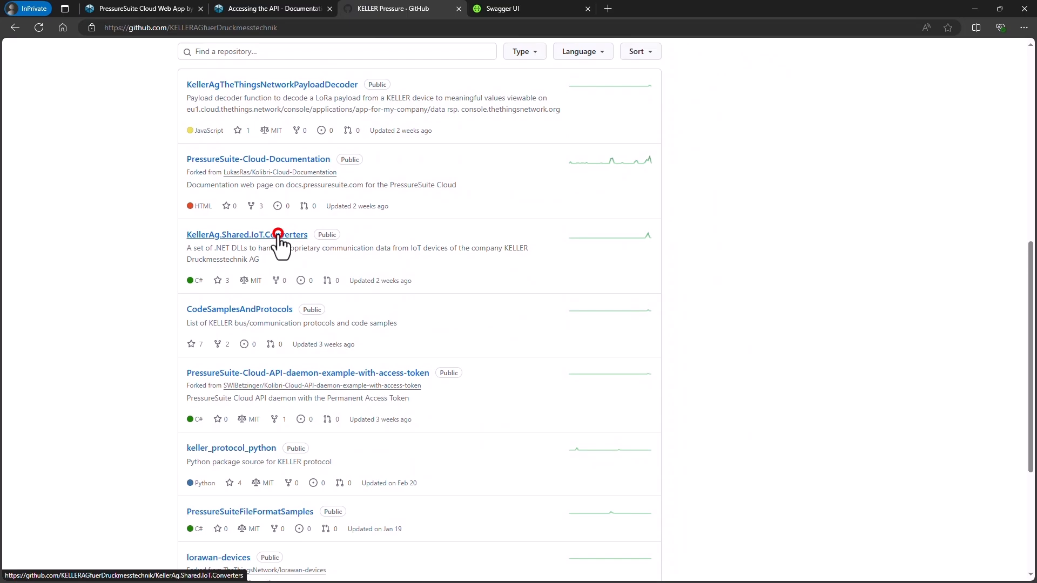
pyautogui.click(278, 235)
pyautogui.scroll(-5, 277, 234)
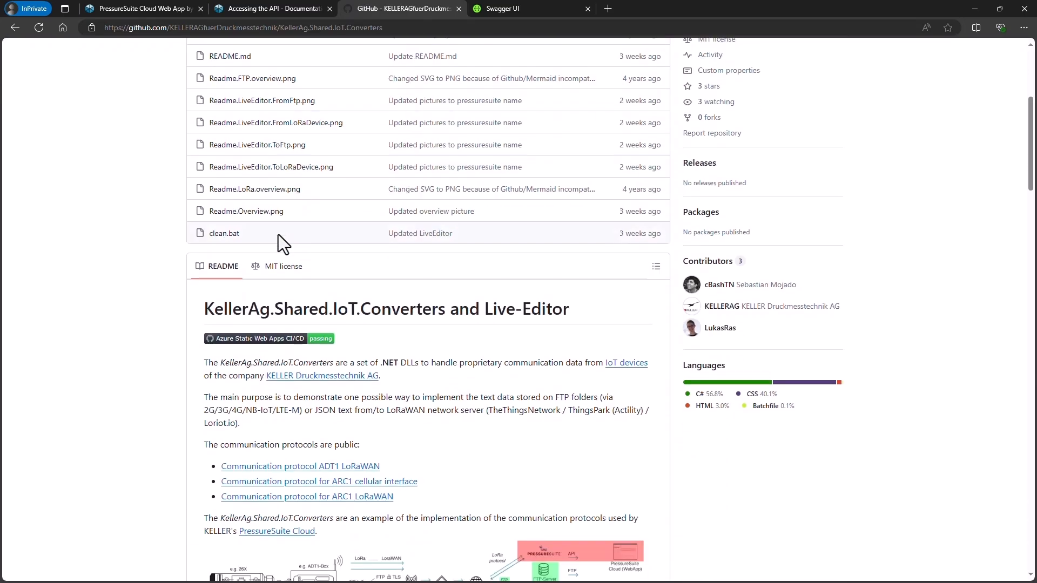
pyautogui.scroll(-5, 278, 234)
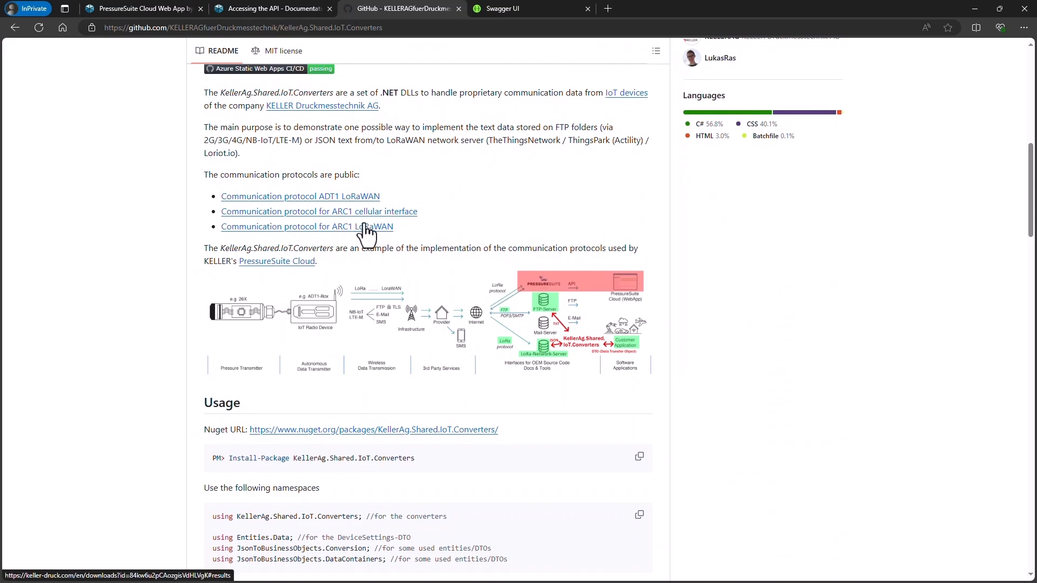
pyautogui.scroll(-15, 364, 223)
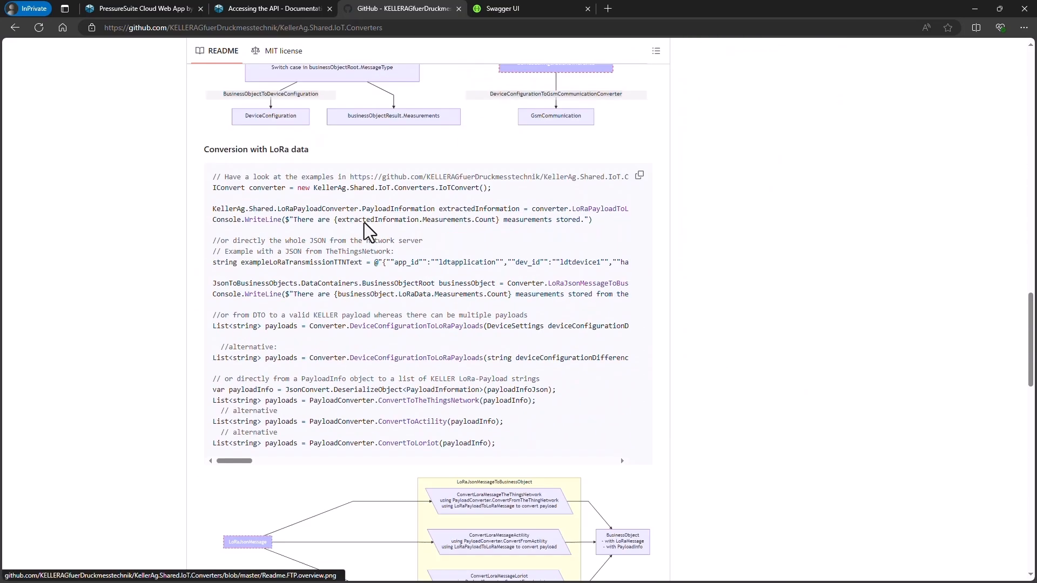
pyautogui.scroll(-7, 364, 223)
# Open the README's iotconverter.pressuresuite.com link in a new tab and switch to that tab.
pyautogui.rightClick(327, 316)
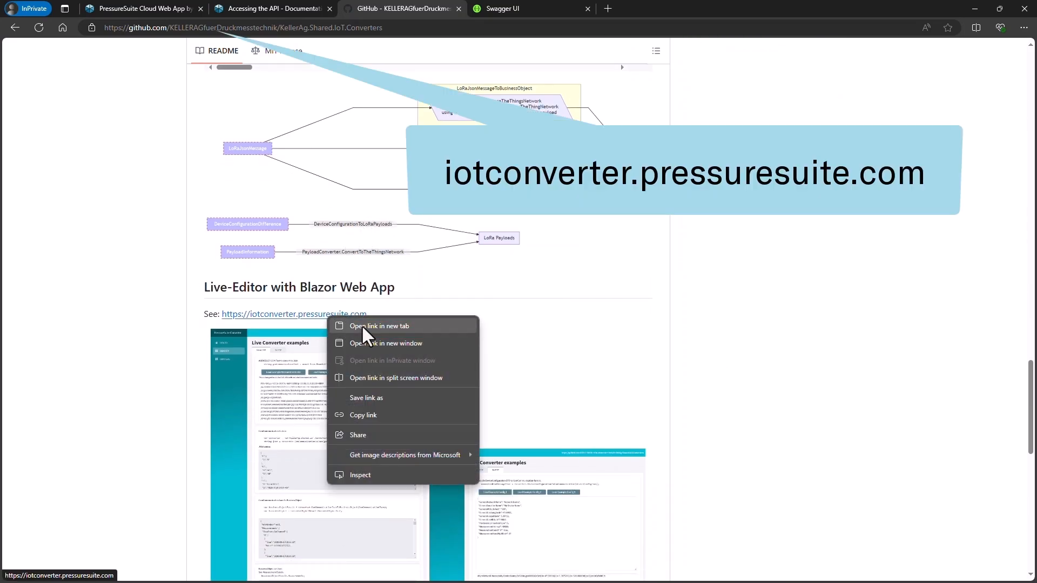
pyautogui.click(363, 328)
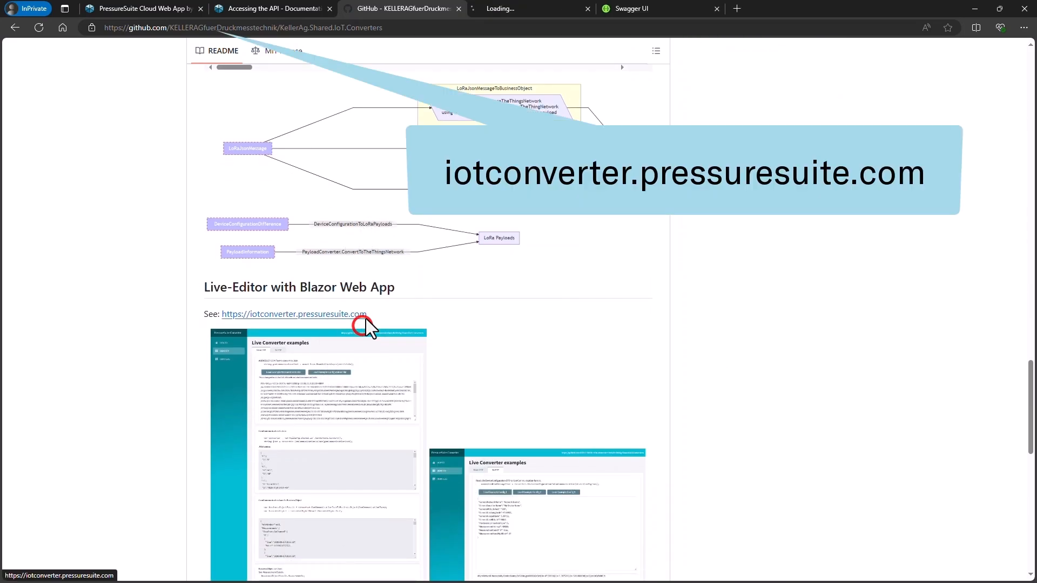
pyautogui.click(497, 11)
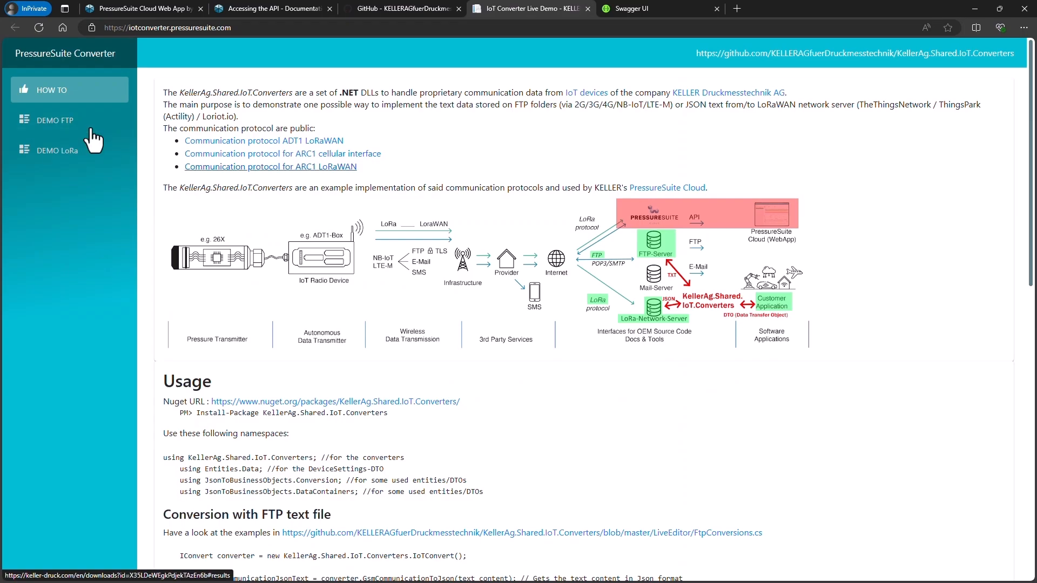
# Load the example measurements file in the converter's FTP demo and review the converted JSON and time series.
pyautogui.click(57, 123)
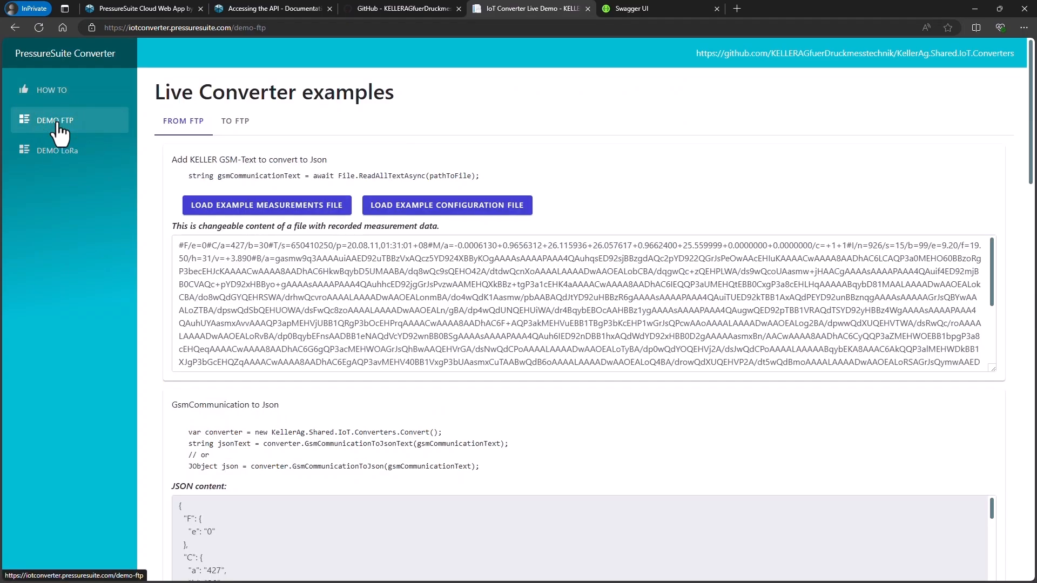
pyautogui.click(267, 206)
pyautogui.scroll(-2, 170, 341)
pyautogui.scroll(-8, 140, 381)
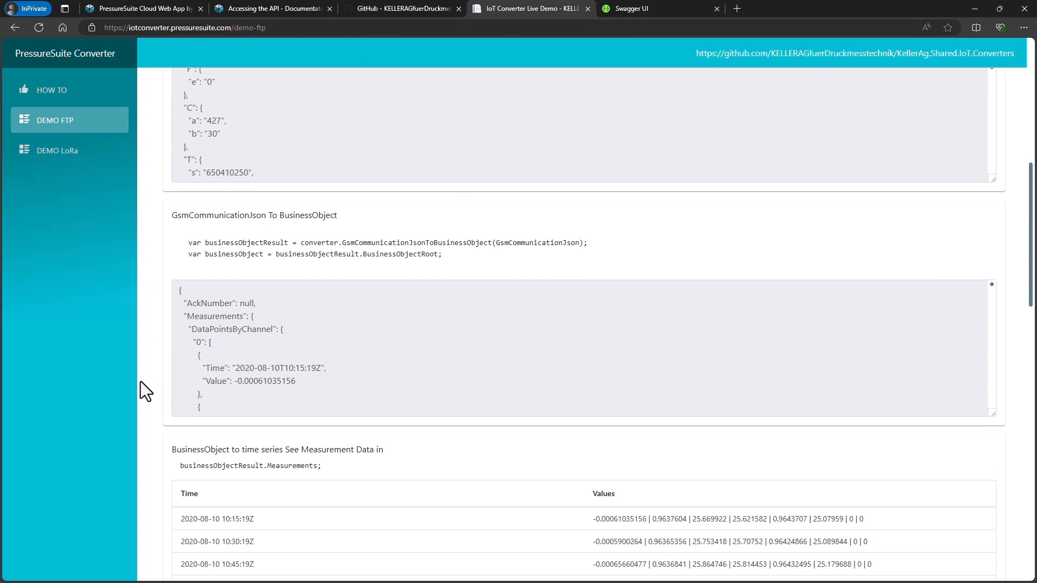
pyautogui.scroll(-2, 140, 381)
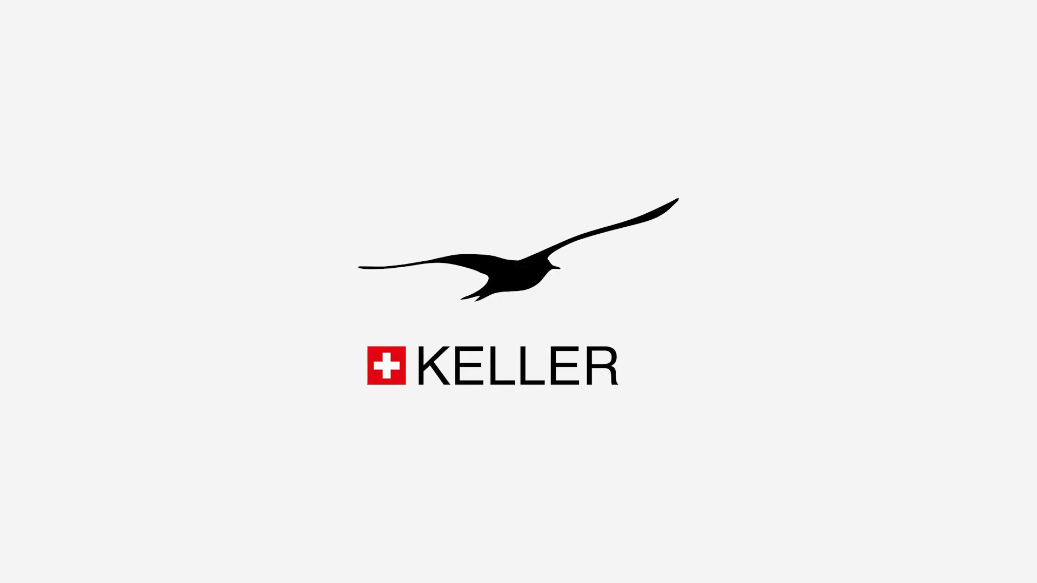